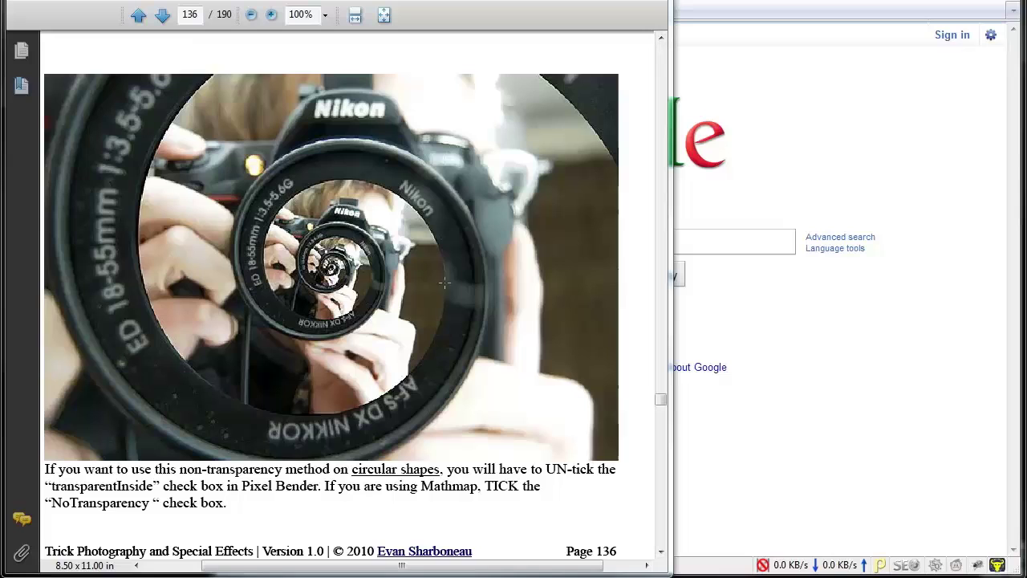
Step: Scroll the PDF guide back to page 133 to show Steps 3–5 of 'Using the Filter Plug-In'
{"action": "scroll", "coordinate": [472, 147], "scroll_direction": "up", "scroll_amount": 3}
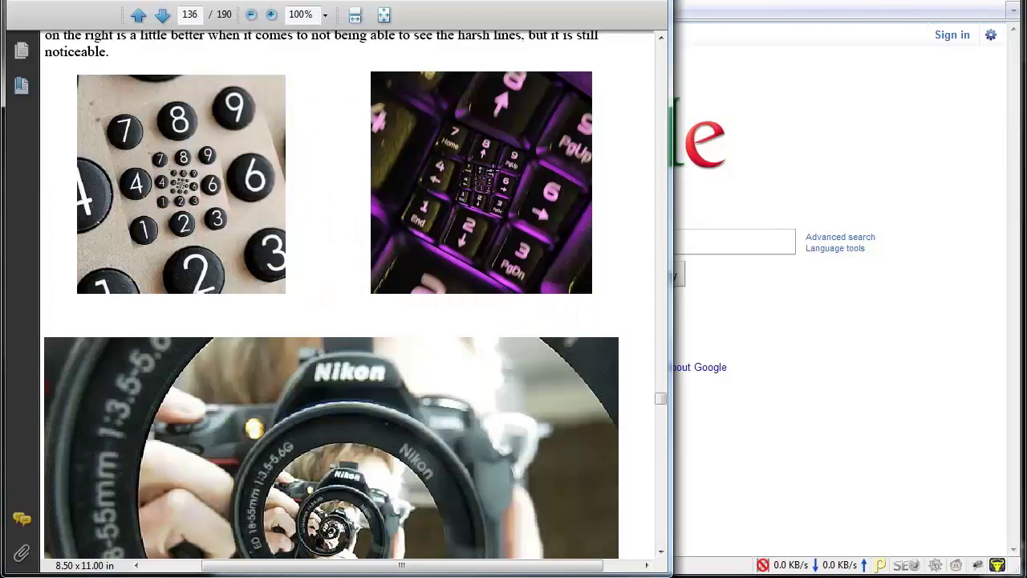
{"action": "scroll", "coordinate": [638, 375], "scroll_direction": "up", "scroll_amount": 15}
{"action": "scroll", "coordinate": [638, 375], "scroll_direction": "down", "scroll_amount": 2}
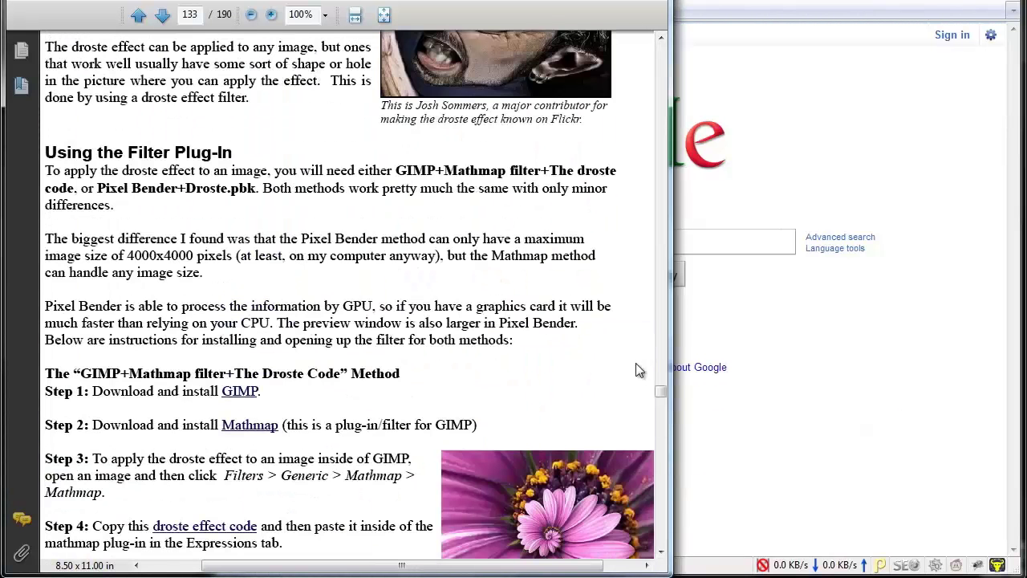
{"action": "left_click", "coordinate": [661, 551]}
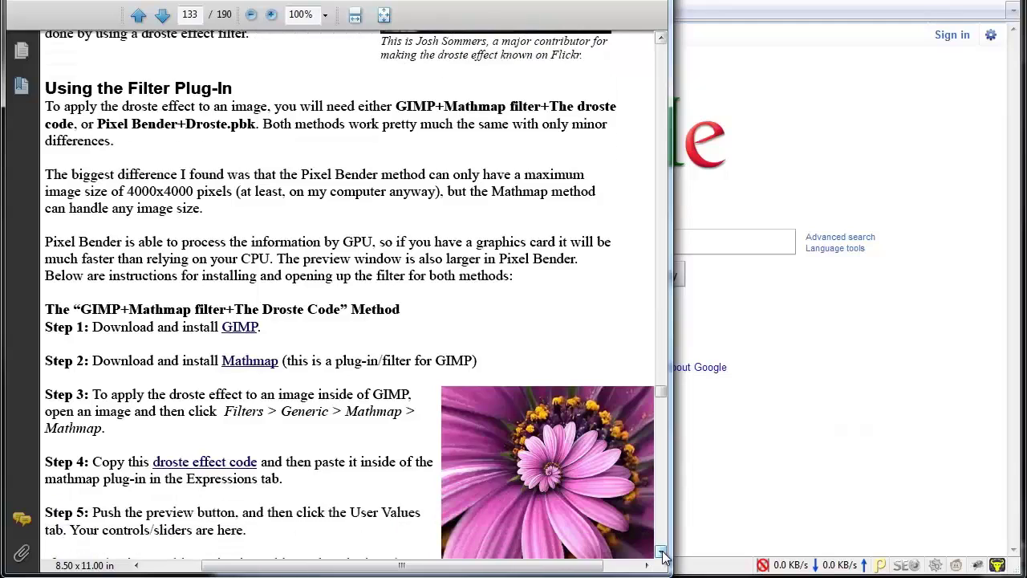
Step: Search 'pixelbender' and download the 64-bit Pixel Bender plug-in for CS5 from Adobe Labs
{"action": "key", "text": "alt+Tab"}
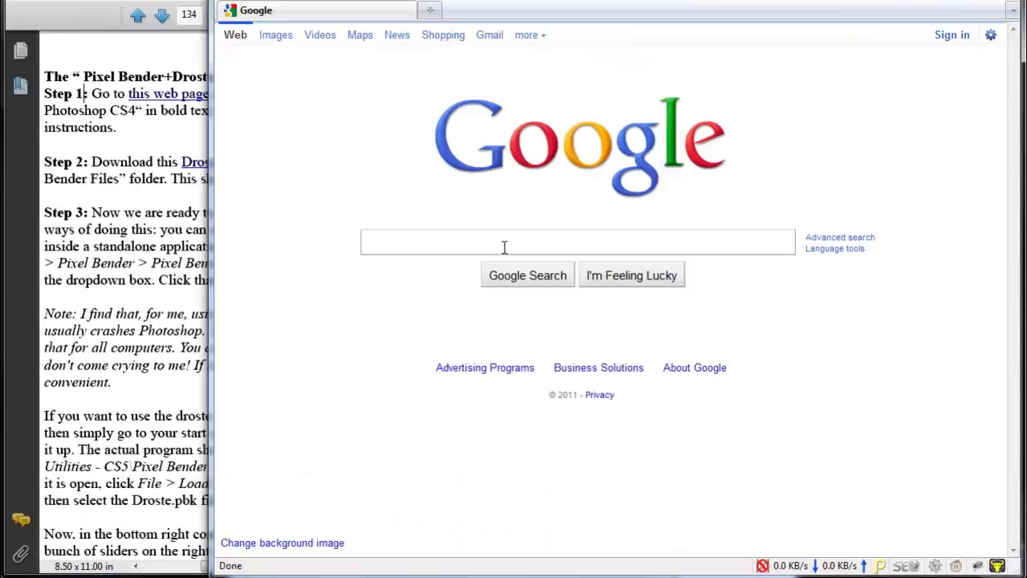
{"action": "type", "text": "pixel"}
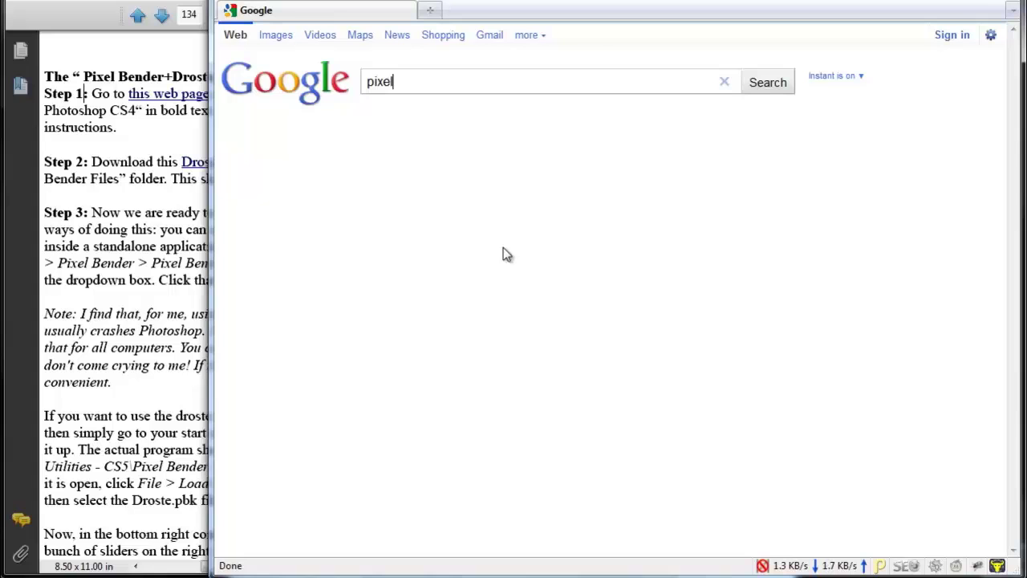
{"action": "type", "text": "bender"}
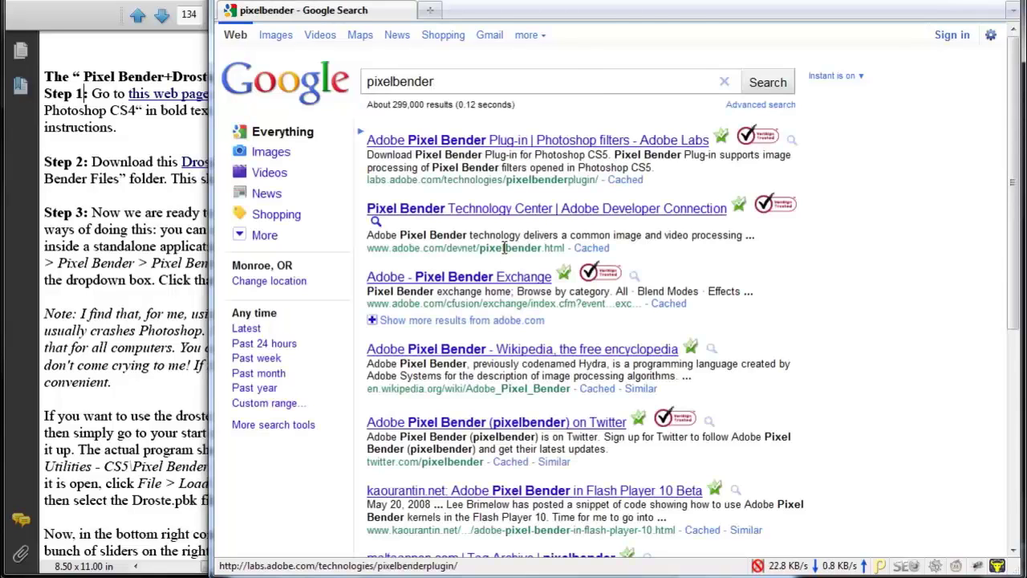
{"action": "left_click", "coordinate": [505, 249]}
{"action": "left_click", "coordinate": [372, 267]}
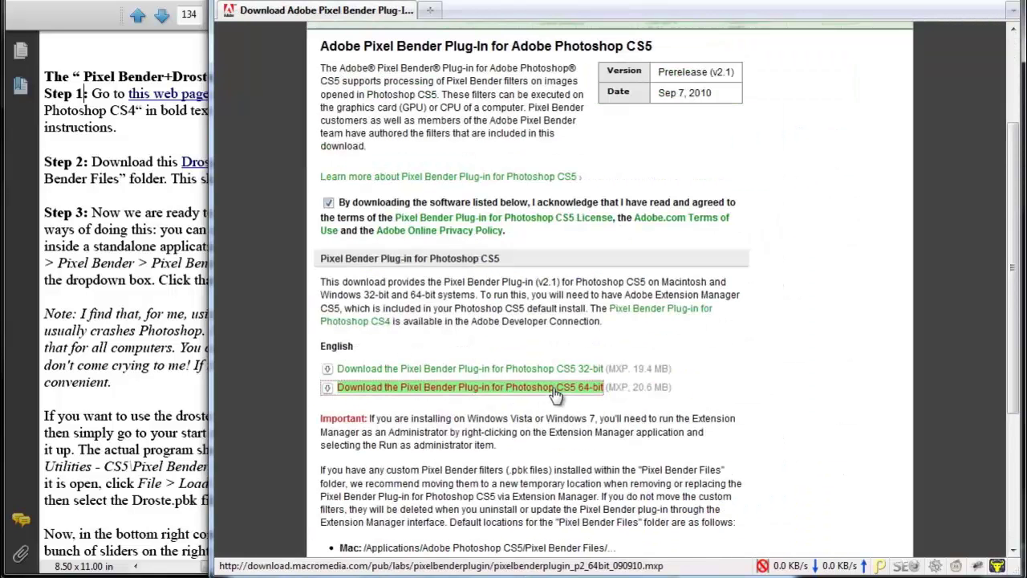
{"action": "left_click", "coordinate": [555, 394]}
{"action": "left_click", "coordinate": [479, 335]}
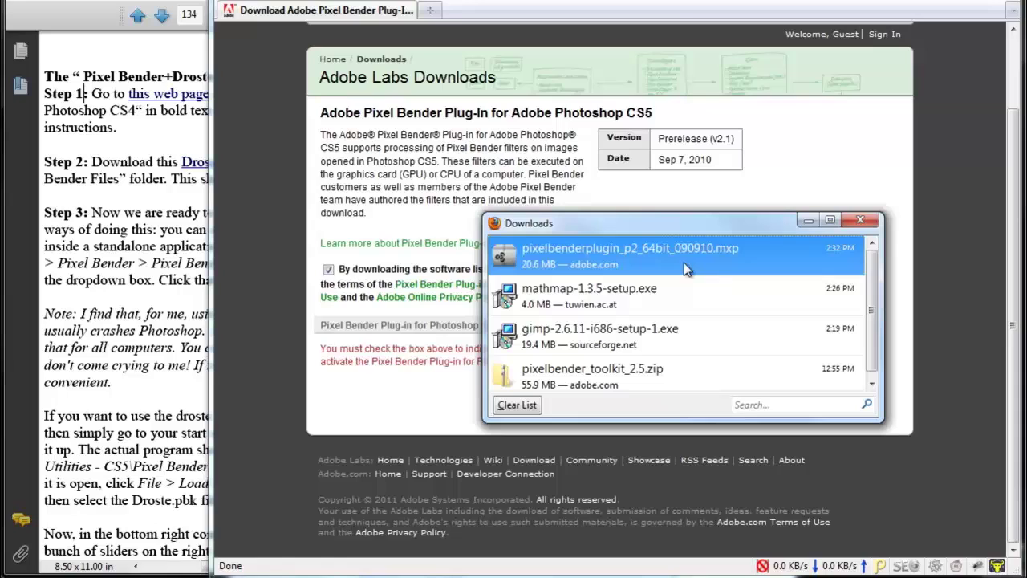
Step: Follow the guide's Droste Effect Filter link and search 'droste effect pixel' in Firefox
{"action": "left_click", "coordinate": [61, 155]}
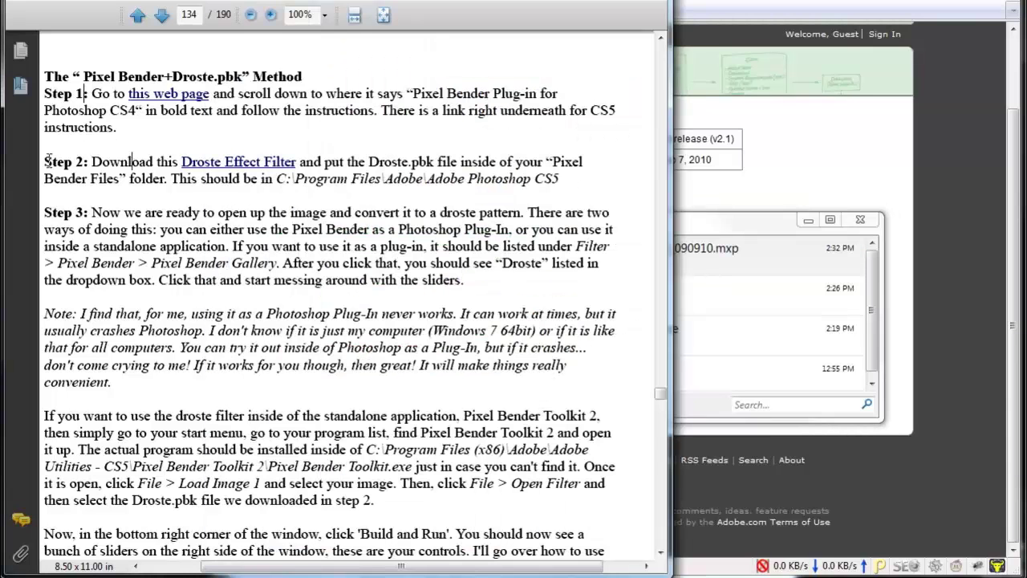
{"action": "left_click_drag", "start_coordinate": [46, 160], "coordinate": [491, 167]}
{"action": "left_click", "coordinate": [512, 159]}
{"action": "left_click", "coordinate": [200, 165]}
{"action": "left_click", "coordinate": [413, 308]}
{"action": "left_click", "coordinate": [478, 410]}
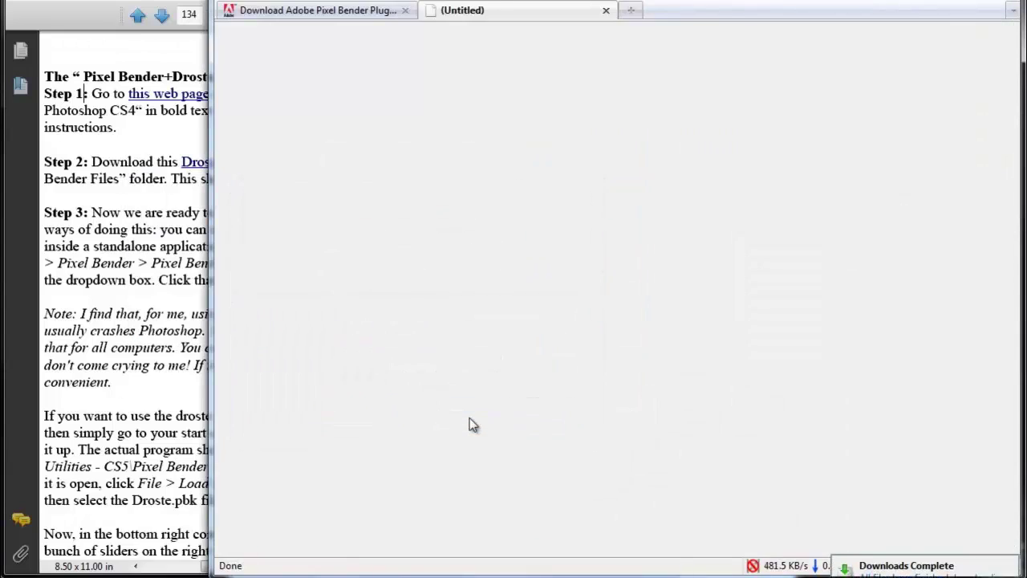
{"action": "type", "text": "droste effect pix"}
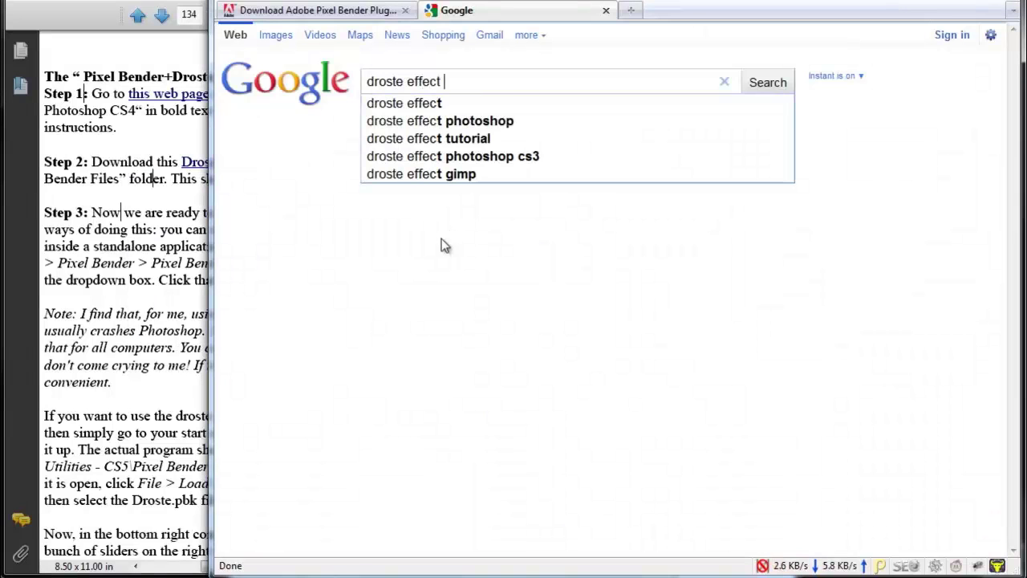
{"action": "type", "text": "el"}
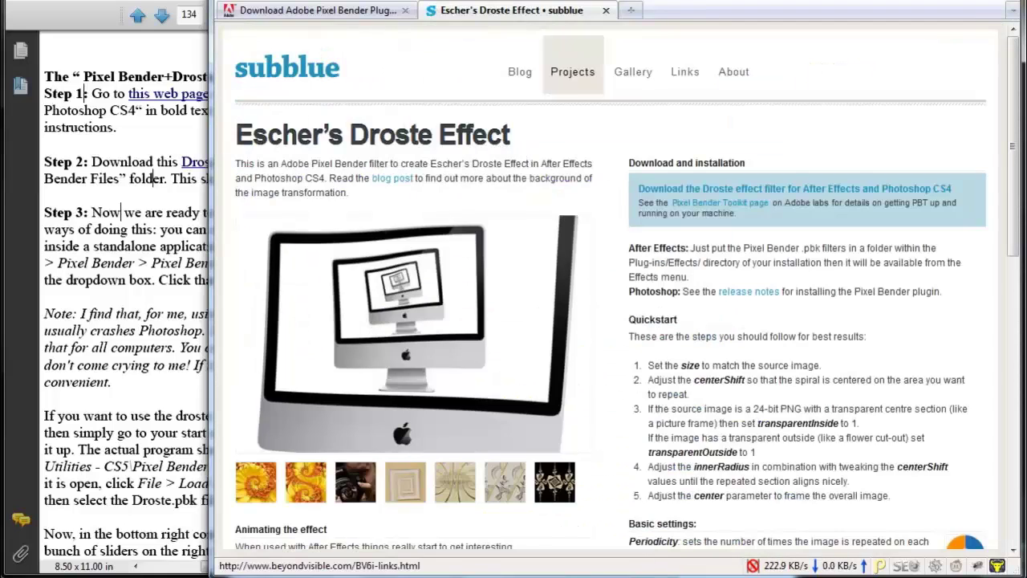
Step: Extract the zipped Droste archive into the DrosteEffectFilter folder
{"action": "right_click", "coordinate": [846, 128]}
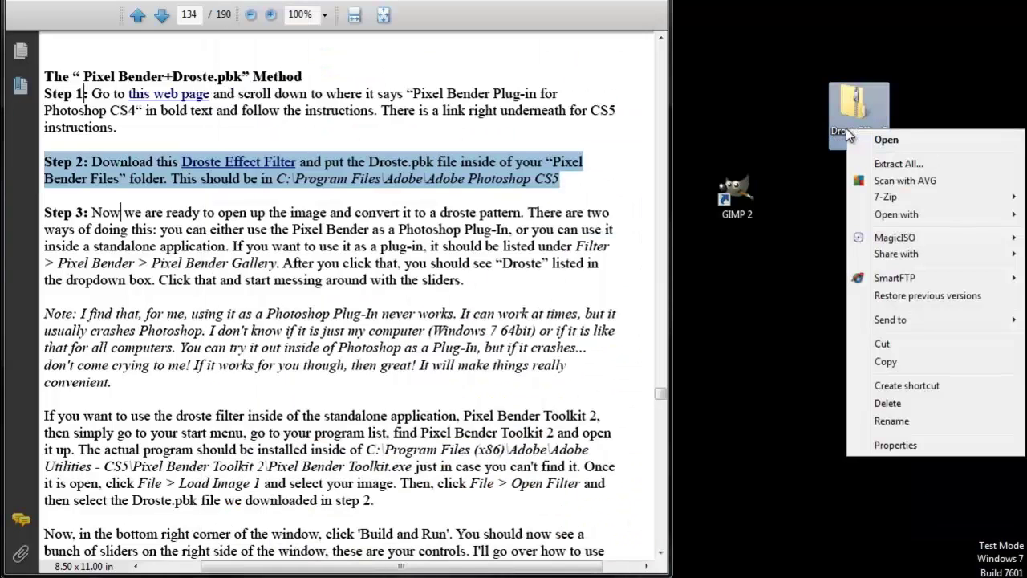
{"action": "left_click", "coordinate": [888, 164]}
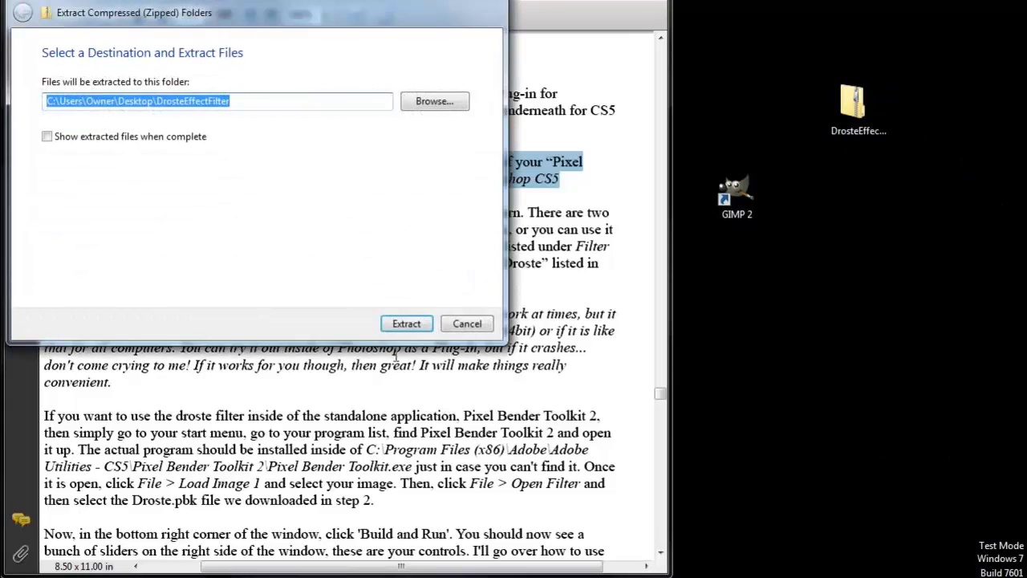
{"action": "left_click", "coordinate": [408, 322]}
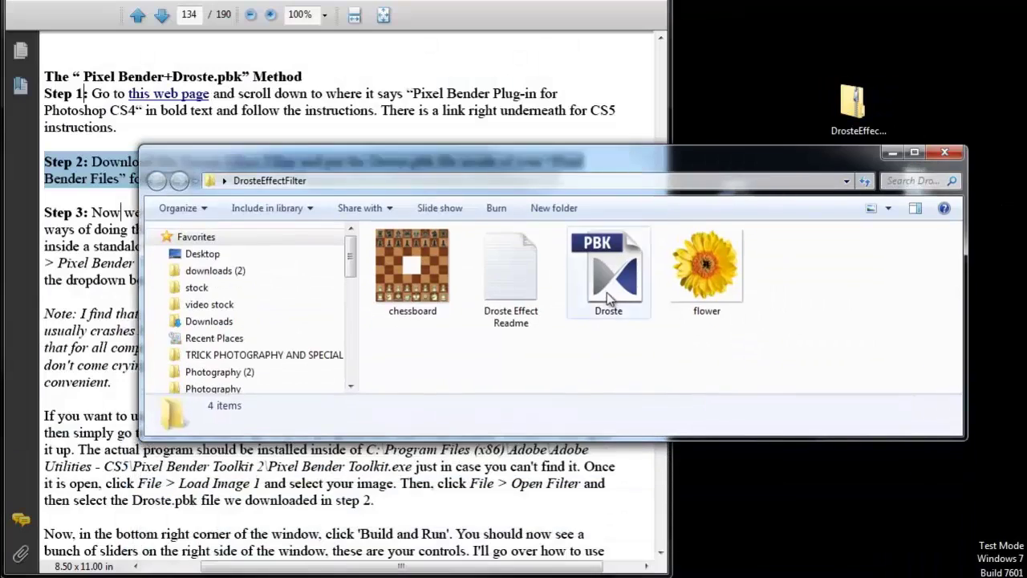
Step: Move Droste.pbk into Photoshop CS5's Pixel Bender Files folder
{"action": "left_click", "coordinate": [607, 291]}
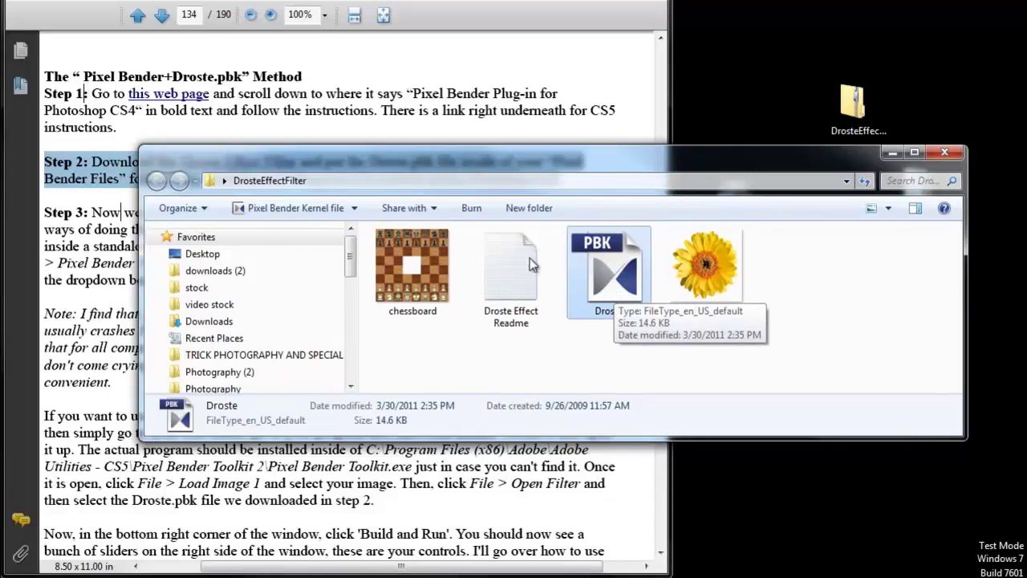
{"action": "left_click_drag", "start_coordinate": [614, 289], "coordinate": [609, 355]}
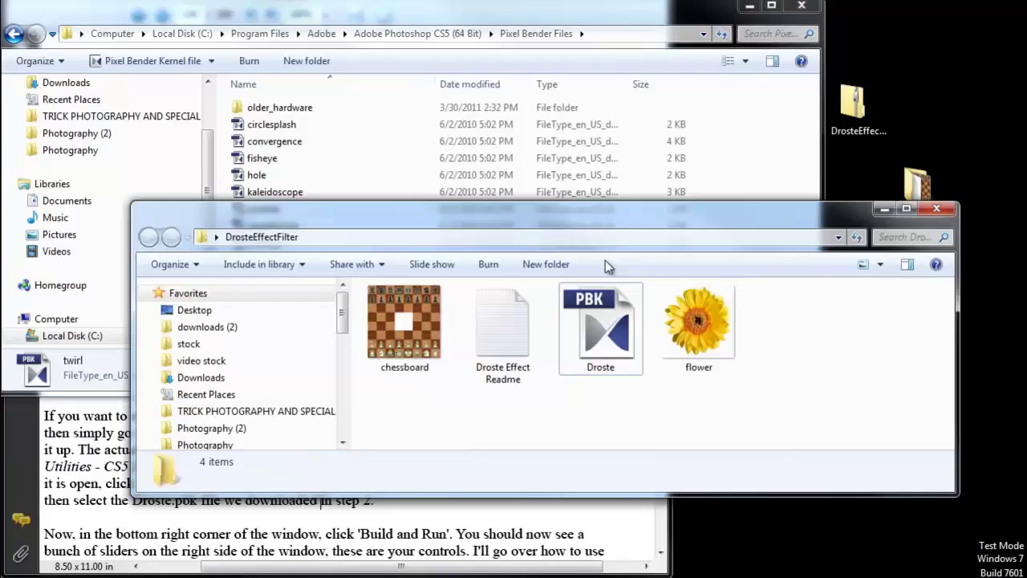
{"action": "left_click_drag", "start_coordinate": [605, 260], "coordinate": [615, 308]}
{"action": "left_click_drag", "start_coordinate": [604, 394], "coordinate": [426, 202]}
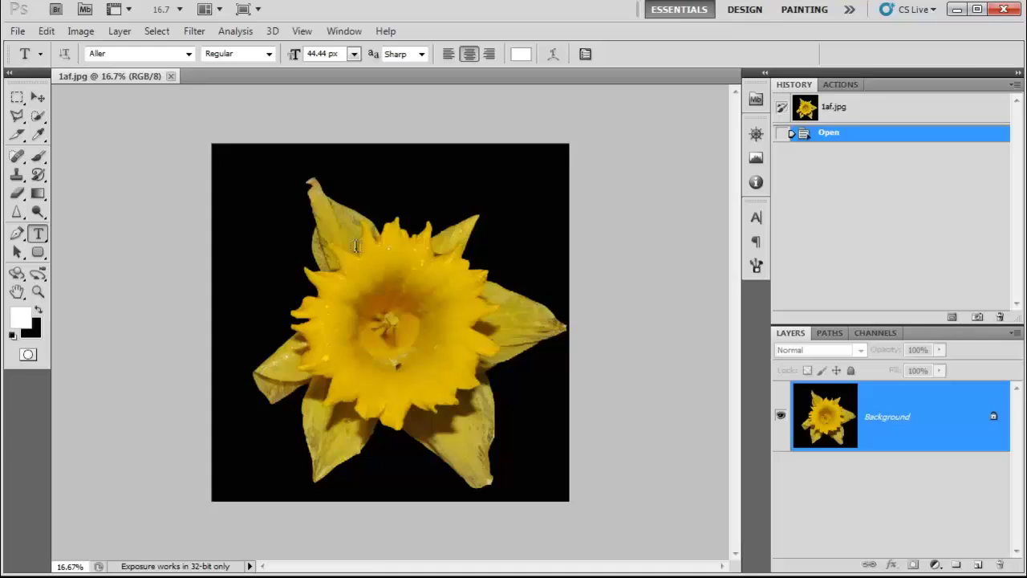
Step: Convert the daffodil Background to Layer 0 and delete its black background using the Magic Wand
{"action": "key", "text": "m"}
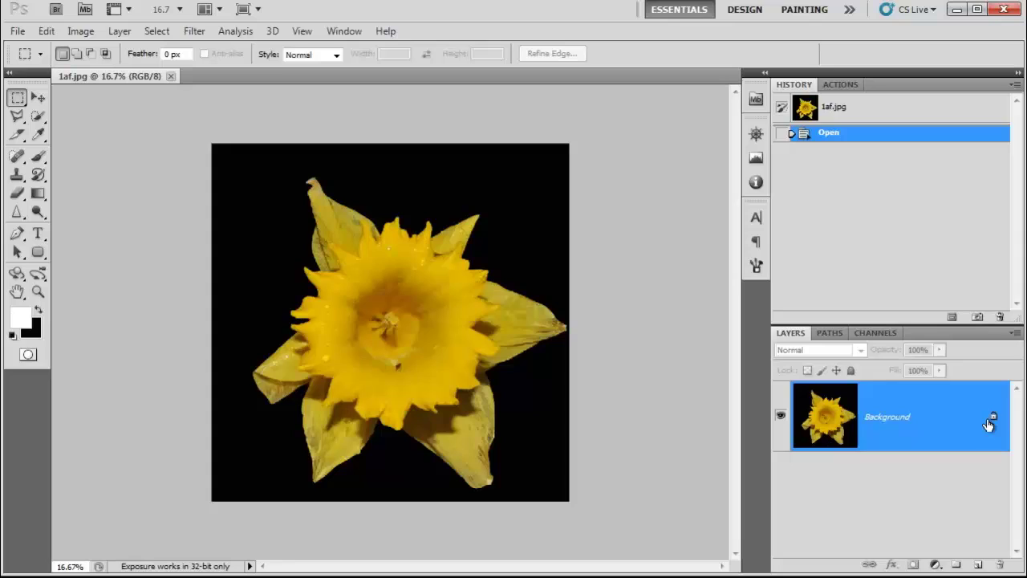
{"action": "double_click", "coordinate": [995, 423], "text": "alt"}
{"action": "left_click", "coordinate": [38, 115]}
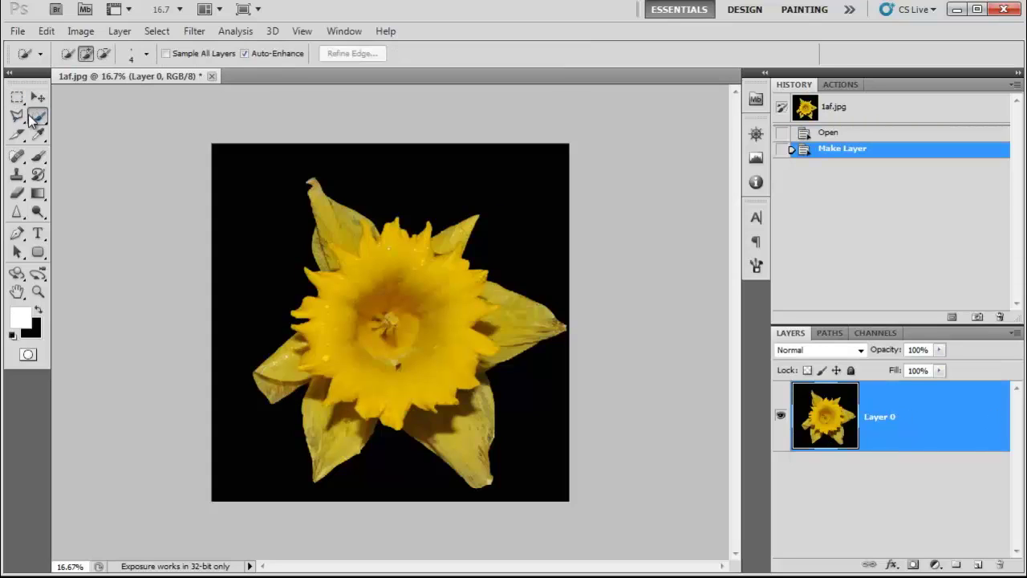
{"action": "left_click", "coordinate": [93, 130]}
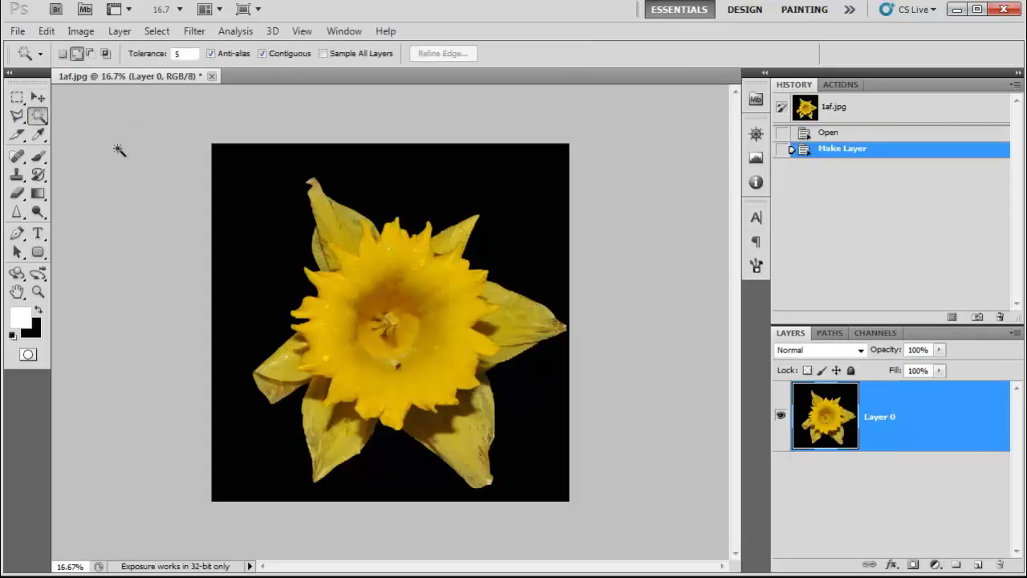
{"action": "left_click", "coordinate": [250, 239]}
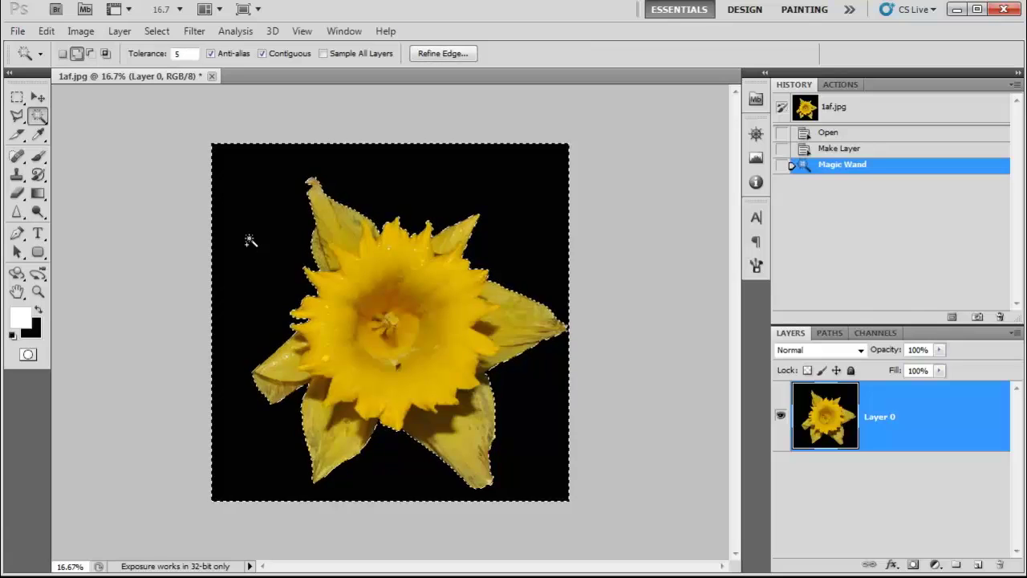
{"action": "key", "text": "Delete"}
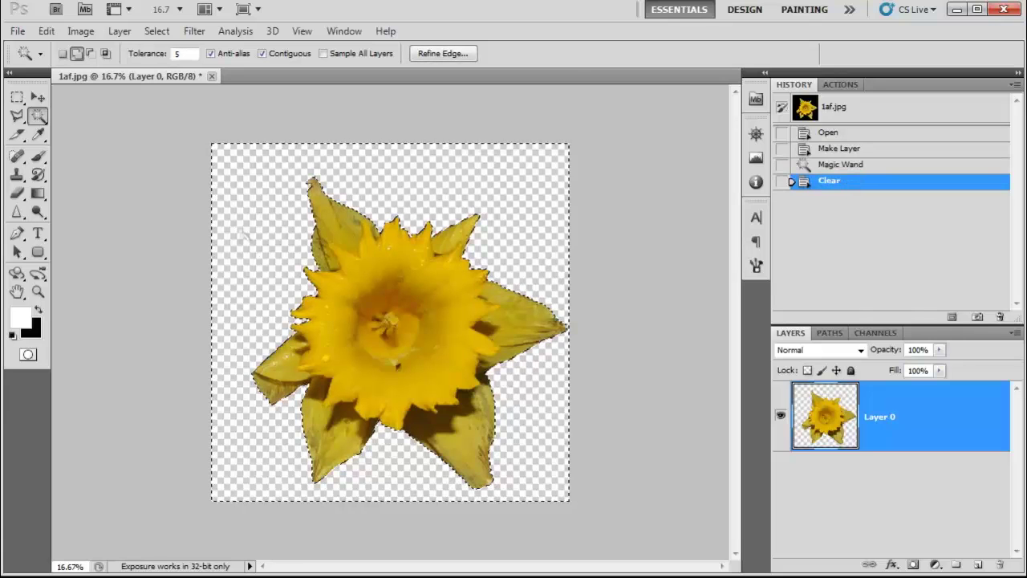
Step: Deselect, add a black-filled Layer 1 beneath Layer 0, and make Layer 0 active
{"action": "key", "text": "ctrl+d"}
{"action": "key", "text": "m"}
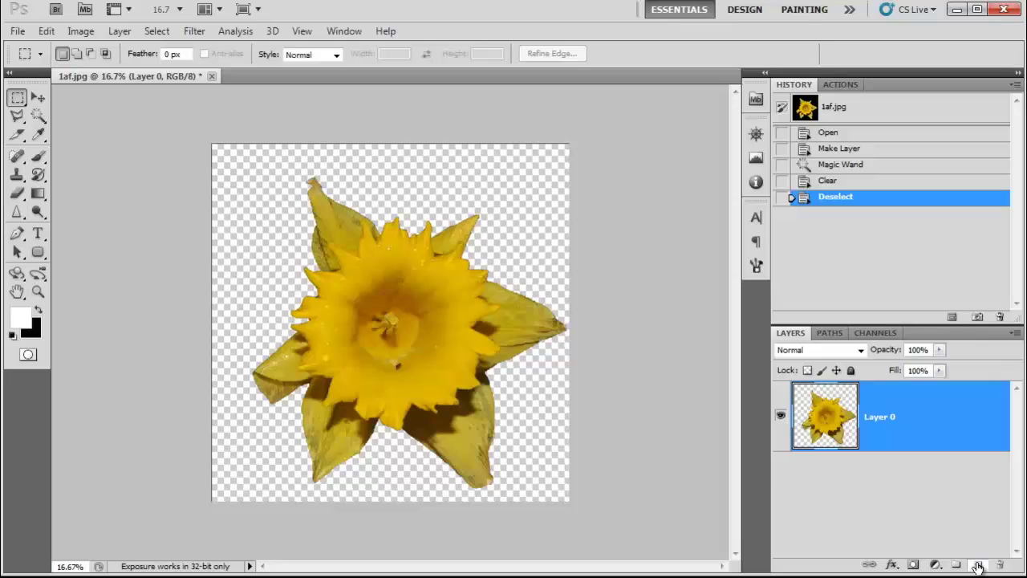
{"action": "left_click", "coordinate": [977, 565]}
{"action": "left_click_drag", "start_coordinate": [918, 434], "coordinate": [923, 523]}
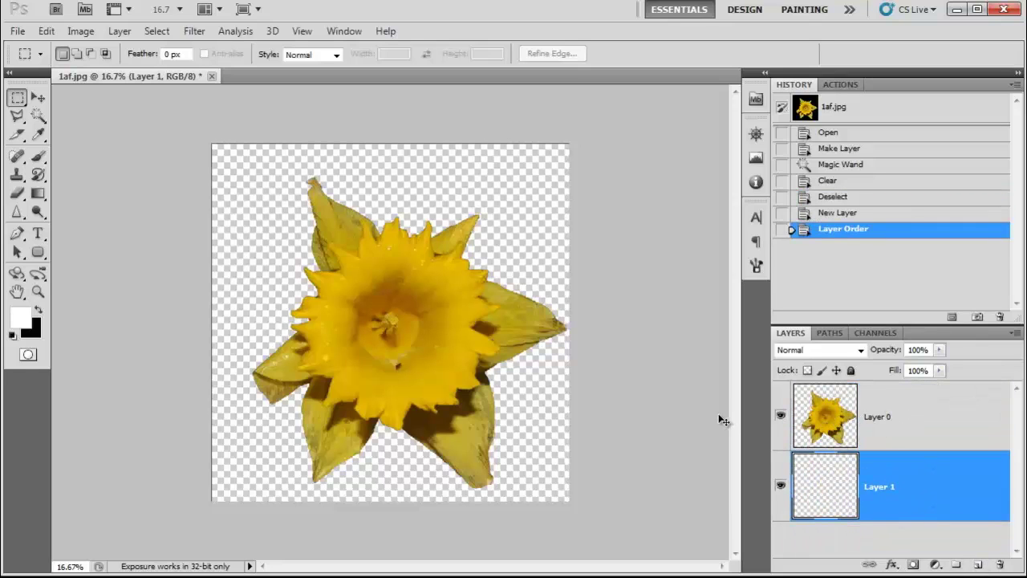
{"action": "key", "text": "ctrl+BackSpace"}
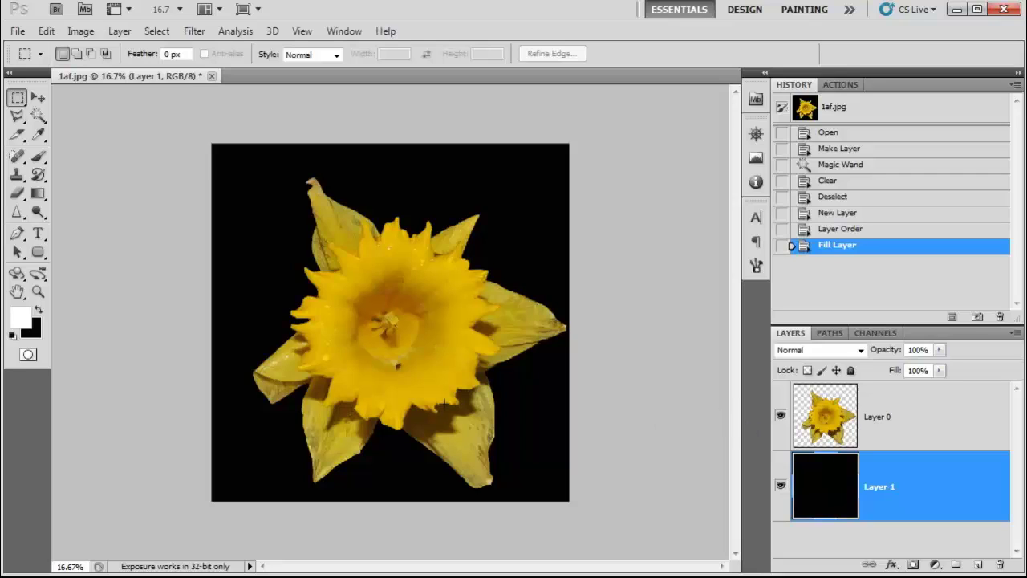
{"action": "left_click", "coordinate": [836, 432]}
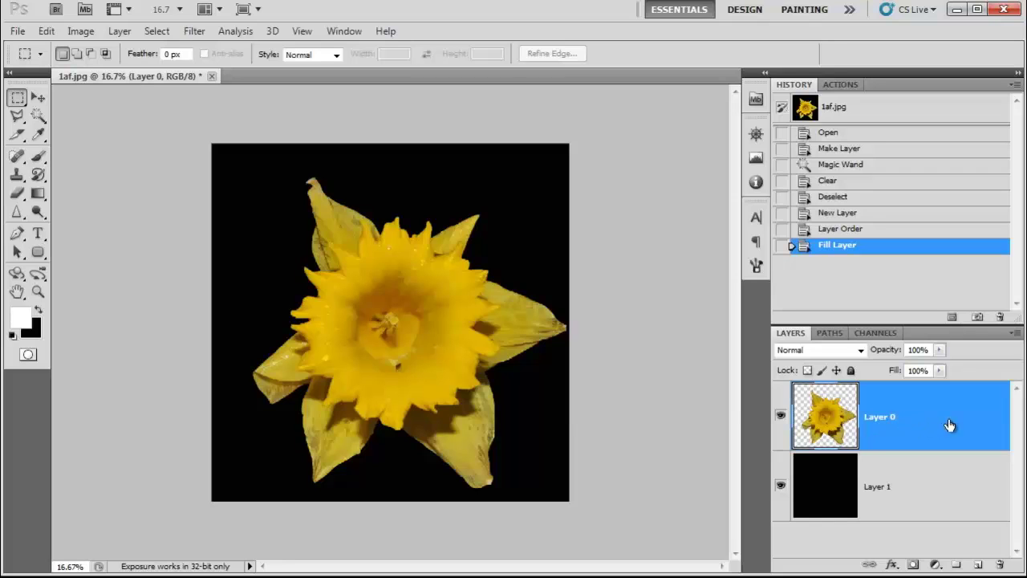
Step: Choose the Droste filter in the Pixel Bender Gallery
{"action": "left_click", "coordinate": [198, 31]}
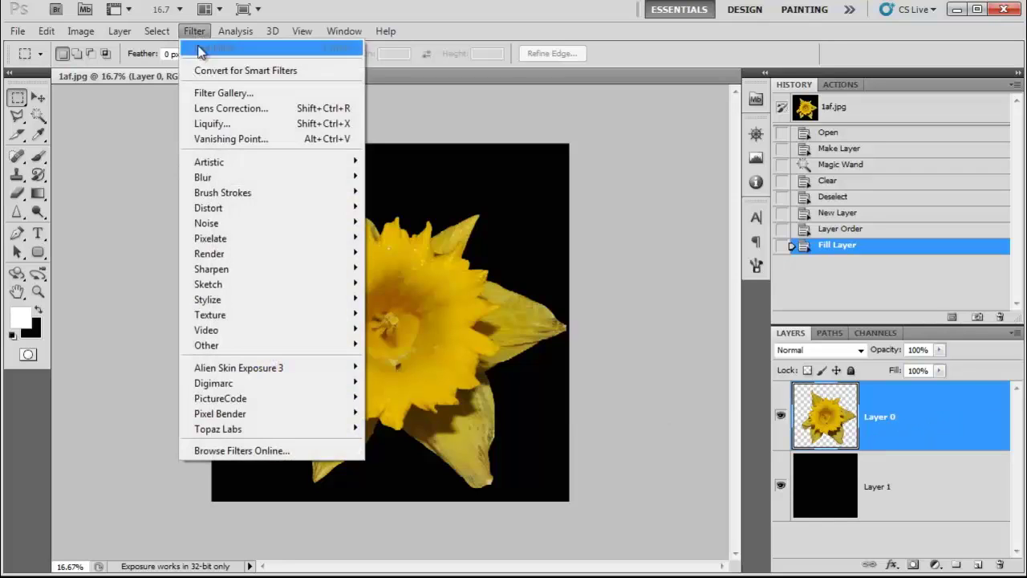
{"action": "mouse_move", "coordinate": [250, 423]}
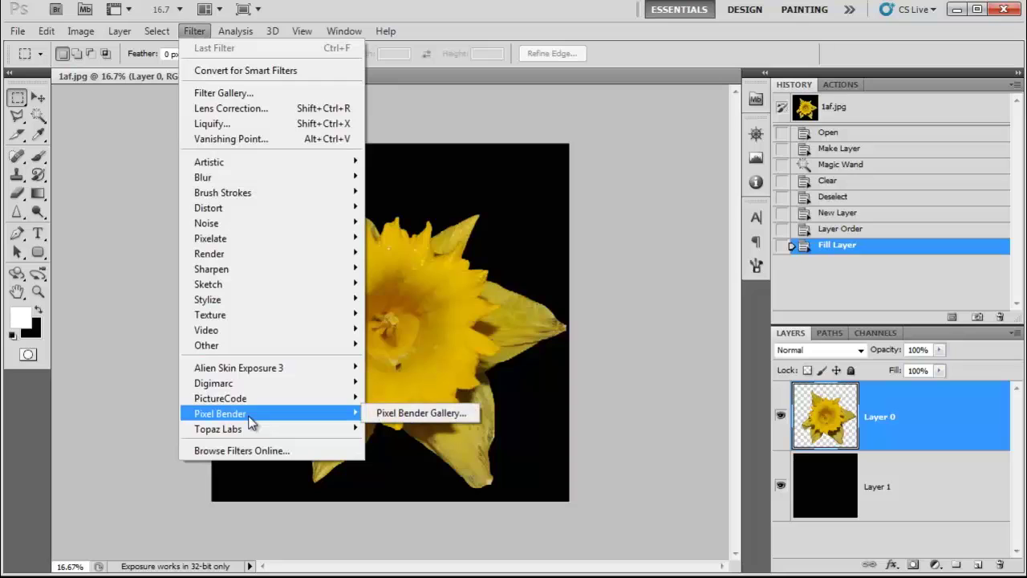
{"action": "left_click", "coordinate": [421, 413]}
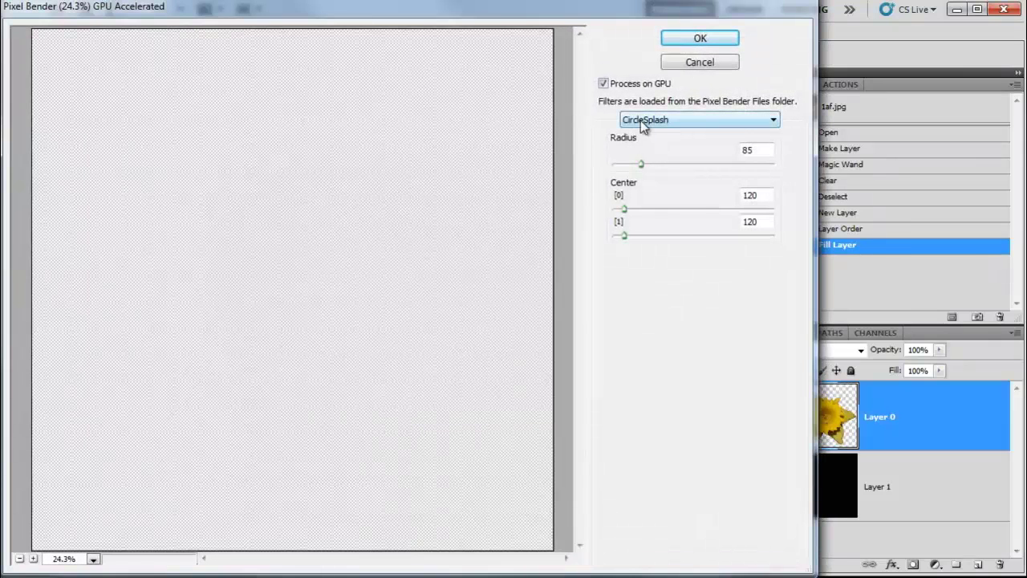
{"action": "left_click", "coordinate": [642, 120]}
{"action": "left_click", "coordinate": [646, 154]}
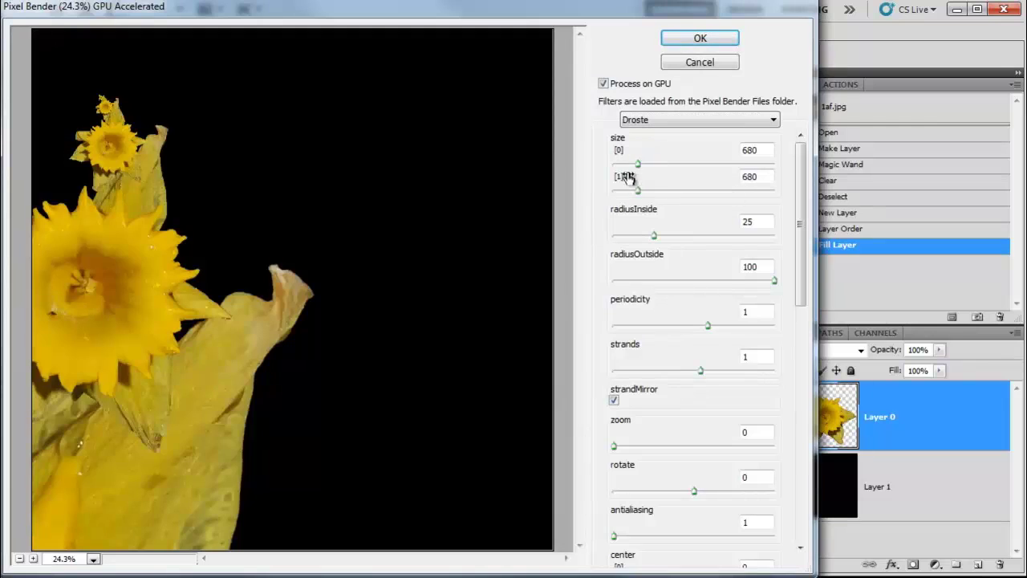
Step: Set Droste size to 4000×4000, center to -30, -8, centerShift[1] to -28, and apply
{"action": "left_click_drag", "start_coordinate": [640, 164], "coordinate": [782, 163]}
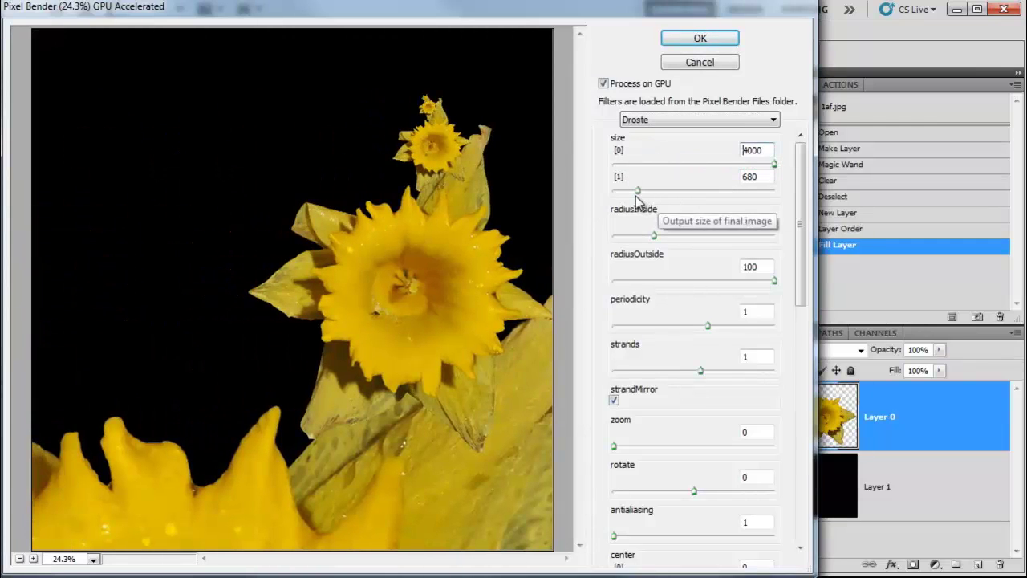
{"action": "left_click_drag", "start_coordinate": [638, 190], "coordinate": [785, 309]}
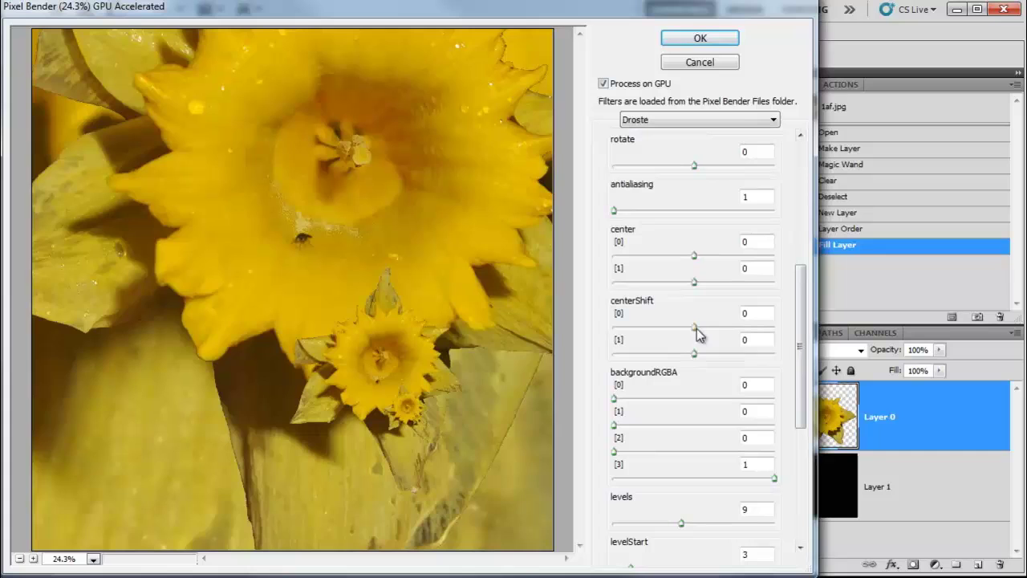
{"action": "left_click_drag", "start_coordinate": [695, 327], "coordinate": [682, 354]}
{"action": "left_click", "coordinate": [680, 326]}
{"action": "mouse_move", "coordinate": [695, 255]}
{"action": "left_mouse_down"}
{"action": "mouse_move", "coordinate": [673, 256]}
{"action": "mouse_move", "coordinate": [688, 281]}
{"action": "mouse_move", "coordinate": [676, 284]}
{"action": "mouse_move", "coordinate": [682, 270]}
{"action": "mouse_move", "coordinate": [679, 285]}
{"action": "mouse_move", "coordinate": [683, 257]}
{"action": "mouse_move", "coordinate": [700, 258]}
{"action": "mouse_move", "coordinate": [683, 259]}
{"action": "left_mouse_up"}
{"action": "left_click_drag", "start_coordinate": [800, 290], "coordinate": [800, 353]}
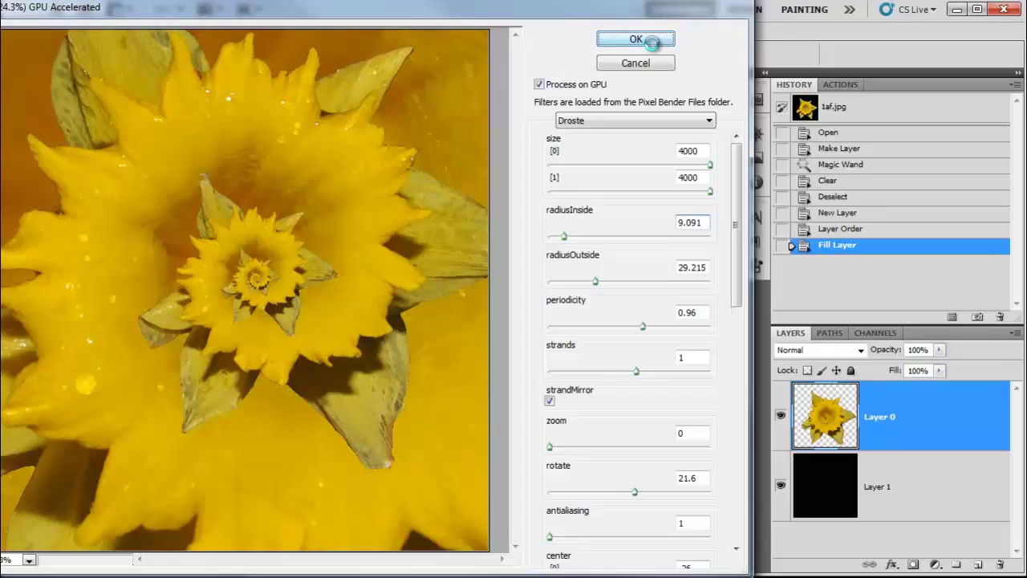
{"action": "left_click", "coordinate": [636, 39]}
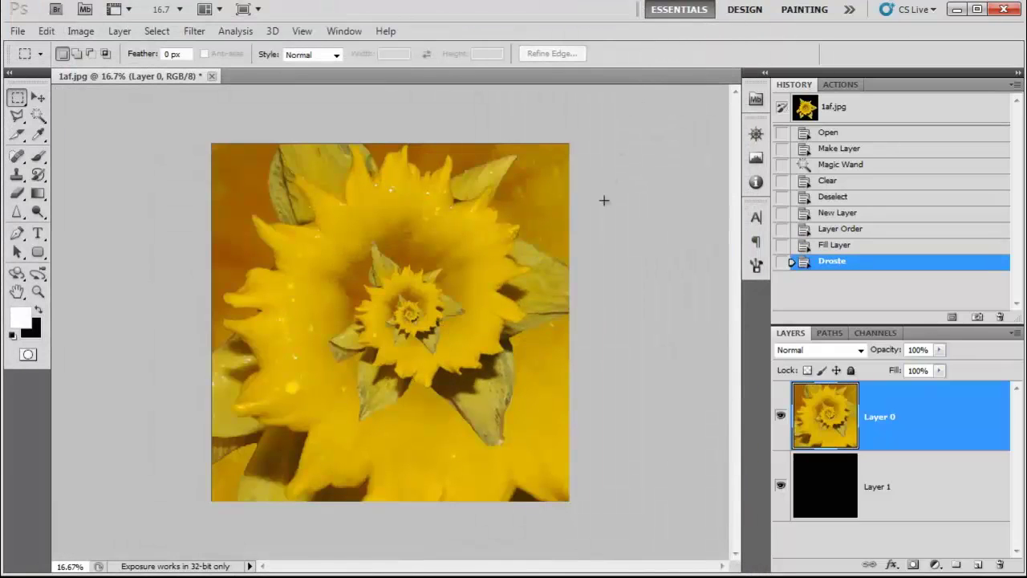
Step: Zoom in and back out on the spiral daffodil, then commit the placed D3S_1613 portrait
{"action": "key", "text": "ctrl+1"}
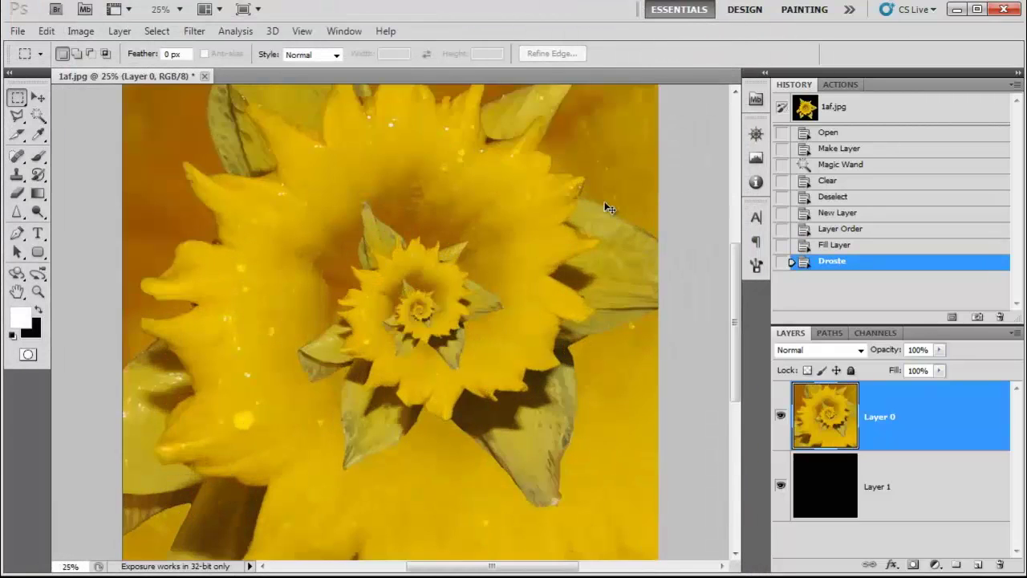
{"action": "key", "text": "ctrl+minus"}
{"action": "key", "text": "ctrl+minus"}
{"action": "key", "text": "ctrl+minus"}
{"action": "key", "text": "ctrl+minus"}
{"action": "key", "text": "ctrl+minus"}
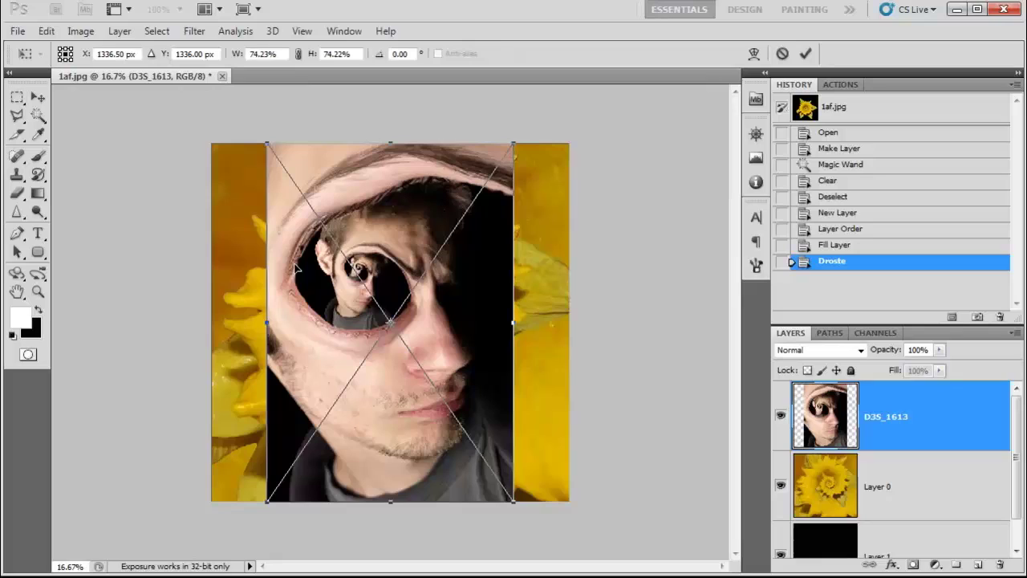
{"action": "key", "text": "Return"}
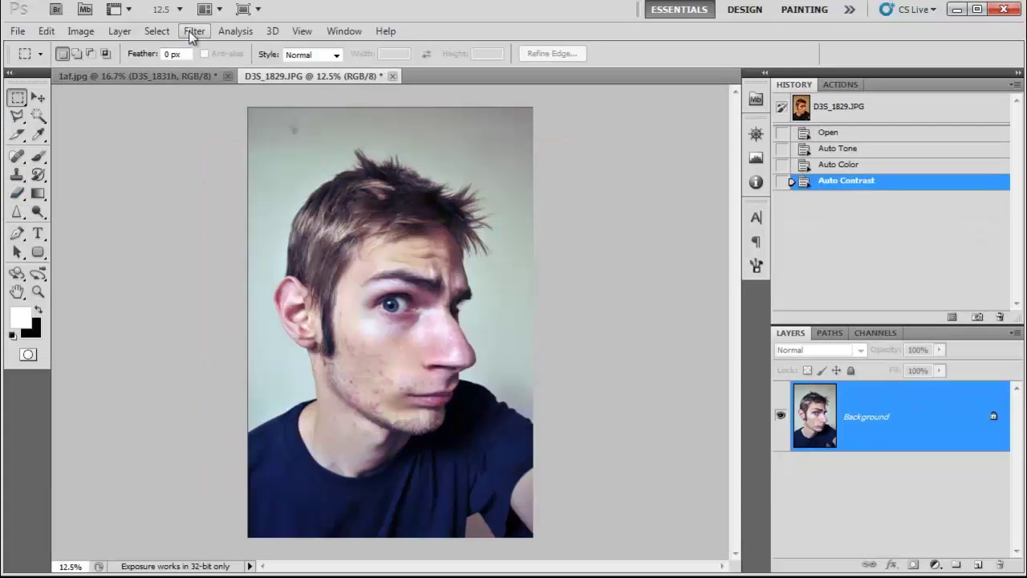
Step: In Liquify, push the eye outward with a 361-size Forward Warp brush
{"action": "left_click", "coordinate": [195, 31]}
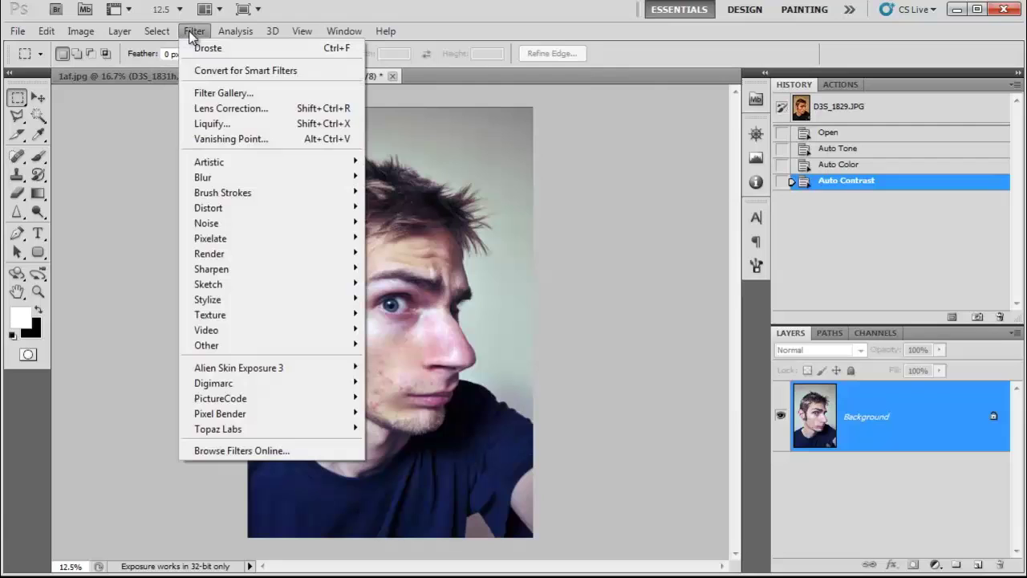
{"action": "left_click", "coordinate": [213, 124]}
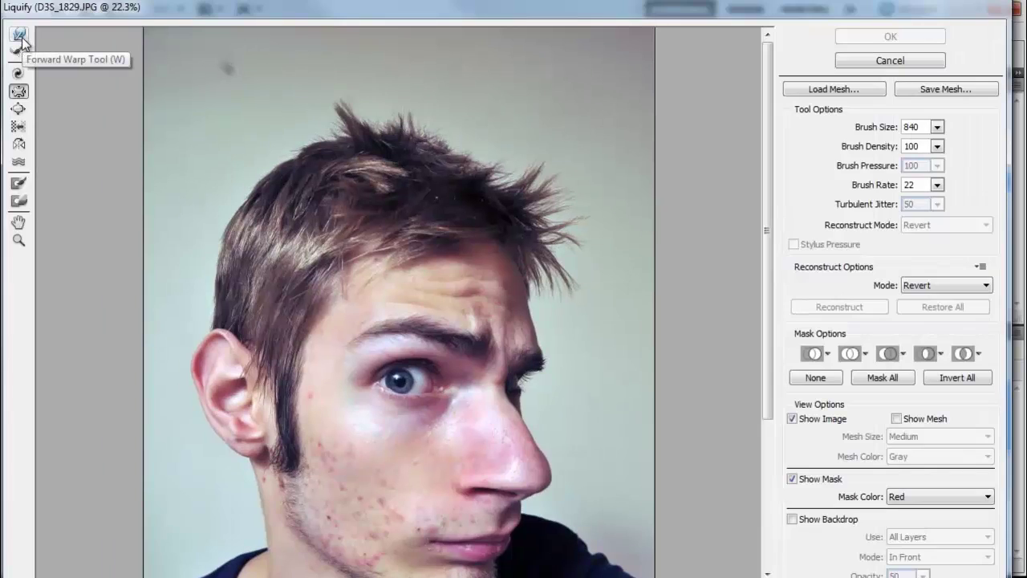
{"action": "left_click", "coordinate": [20, 38]}
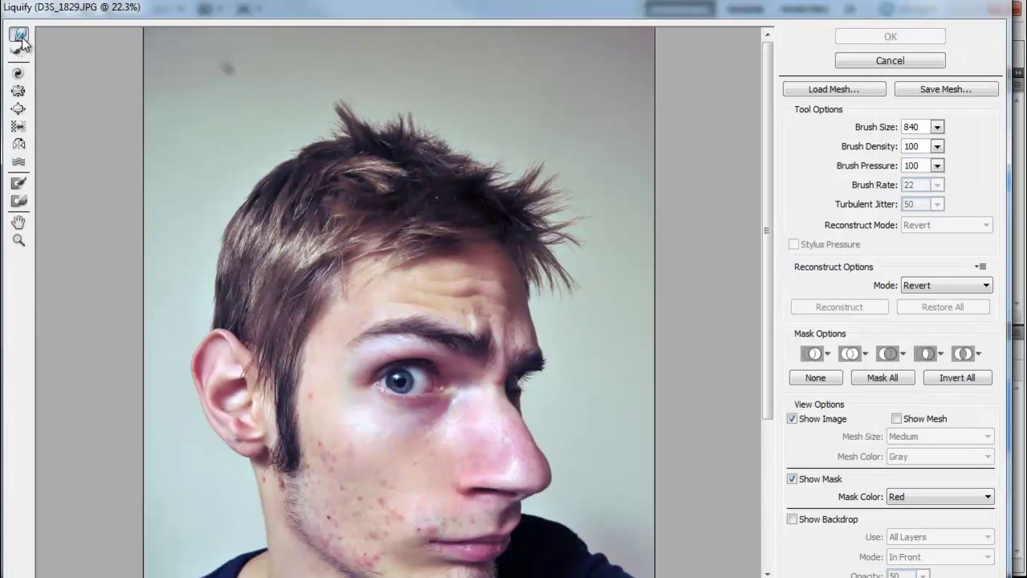
{"action": "type", "text": "361"}
{"action": "key", "text": "Tab"}
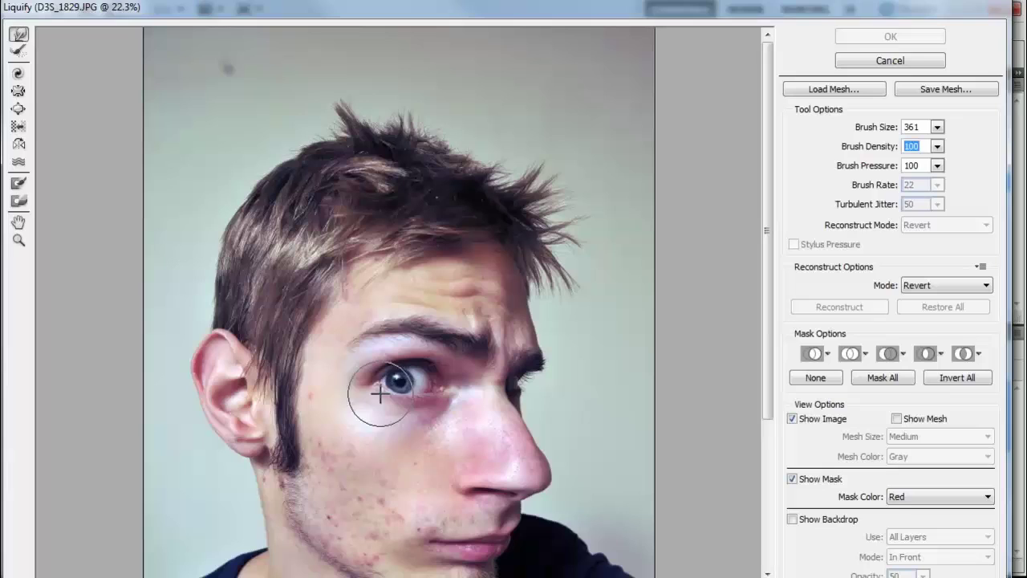
{"action": "mouse_move", "coordinate": [379, 393]}
{"action": "left_mouse_down"}
{"action": "mouse_move", "coordinate": [414, 413]}
{"action": "mouse_move", "coordinate": [439, 408]}
{"action": "mouse_move", "coordinate": [390, 362]}
{"action": "mouse_move", "coordinate": [374, 380]}
{"action": "mouse_move", "coordinate": [362, 373]}
{"action": "mouse_move", "coordinate": [363, 406]}
{"action": "left_mouse_up"}
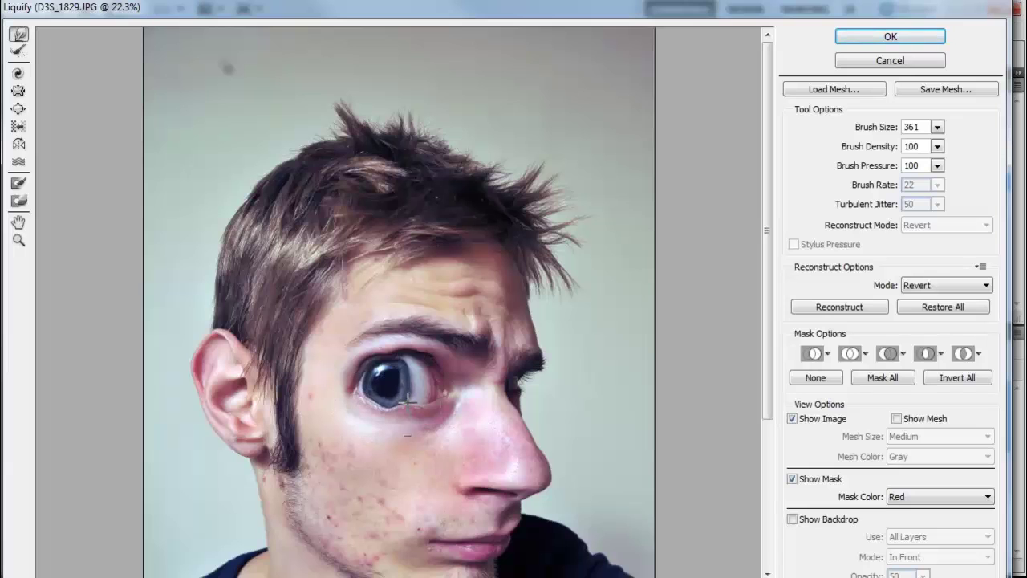
Step: Enlarge the eye further with a 601 brush and apply the Liquify warp
{"action": "key", "text": "ctrl+plus"}
{"action": "key", "text": "ctrl+plus"}
{"action": "key", "text": "ctrl+plus"}
{"action": "key", "text": "bracketright"}
{"action": "key", "text": "bracketright"}
{"action": "left_click_drag", "start_coordinate": [313, 277], "coordinate": [417, 313]}
{"action": "key", "text": "ctrl+minus"}
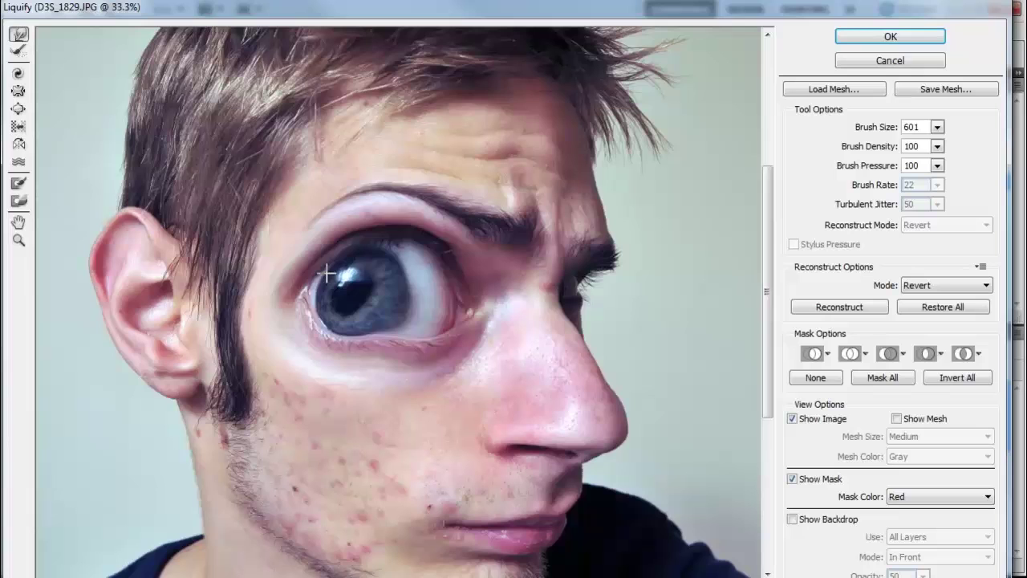
{"action": "left_click_drag", "start_coordinate": [327, 274], "coordinate": [330, 246]}
{"action": "left_click", "coordinate": [882, 36]}
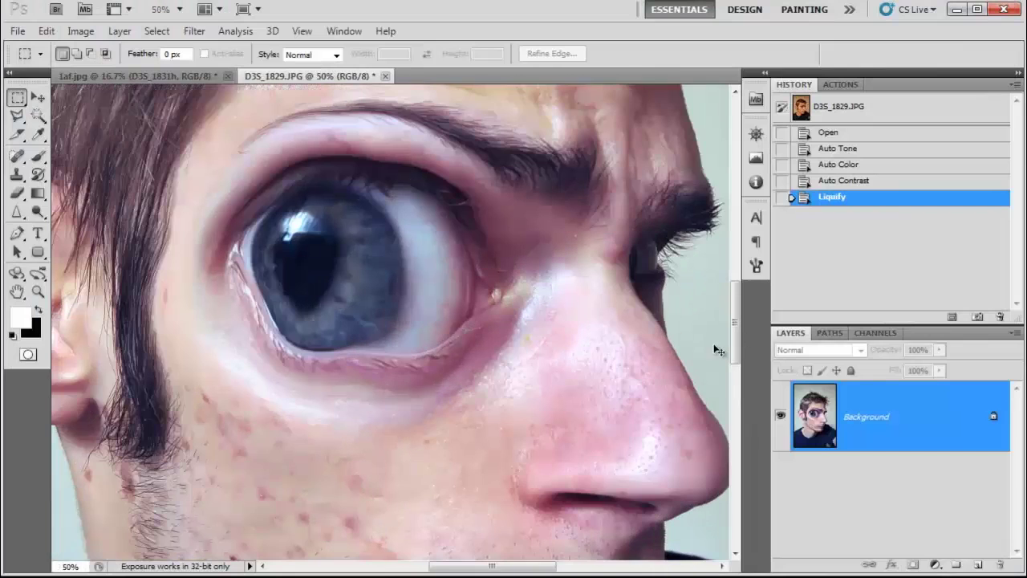
Step: Unlock the portrait background as Layer 0 and erase the enlarged eye's iris and pupil
{"action": "key", "text": "ctrl+plus"}
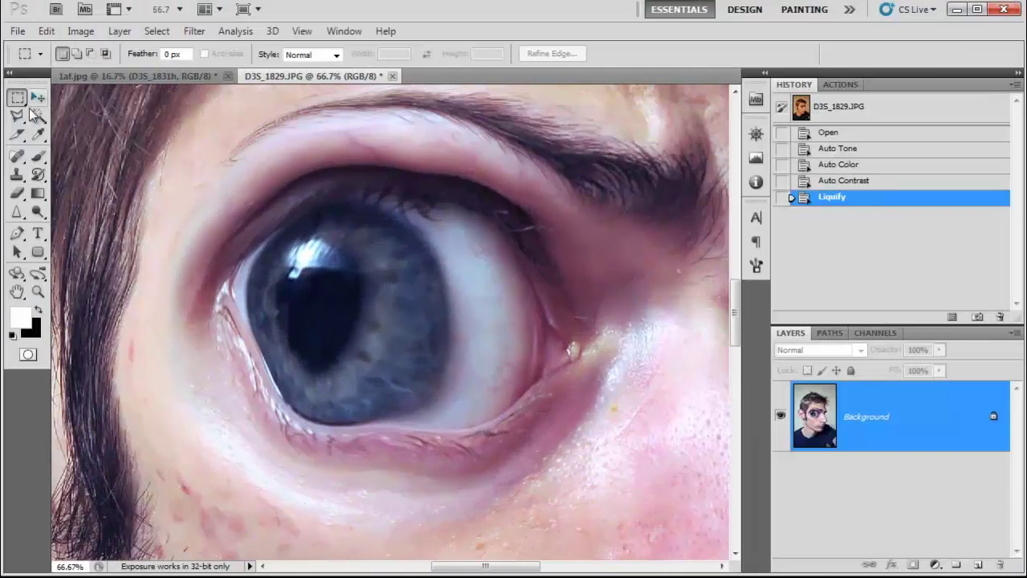
{"action": "left_click", "coordinate": [16, 193]}
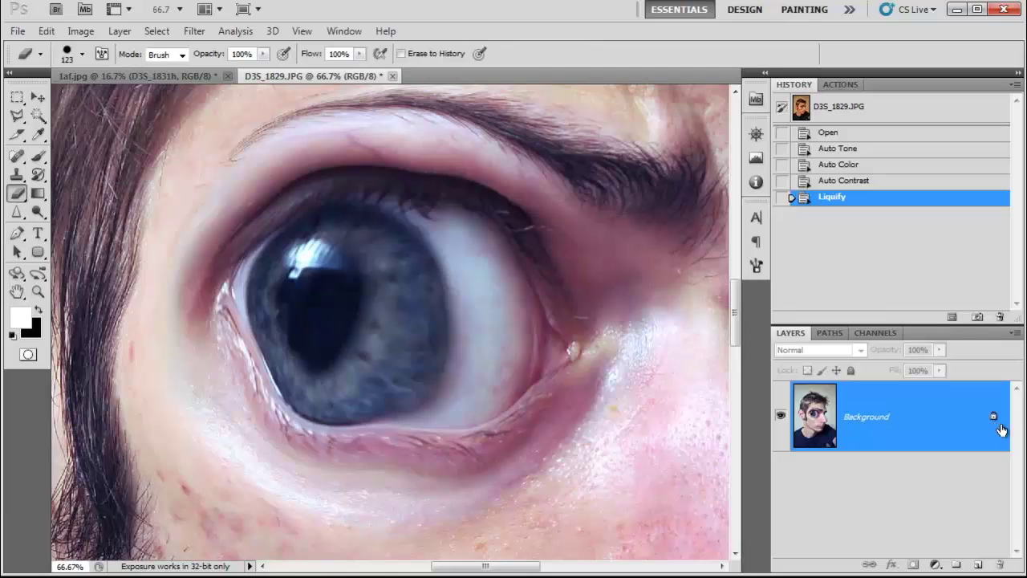
{"action": "left_click_drag", "start_coordinate": [995, 419], "coordinate": [999, 564]}
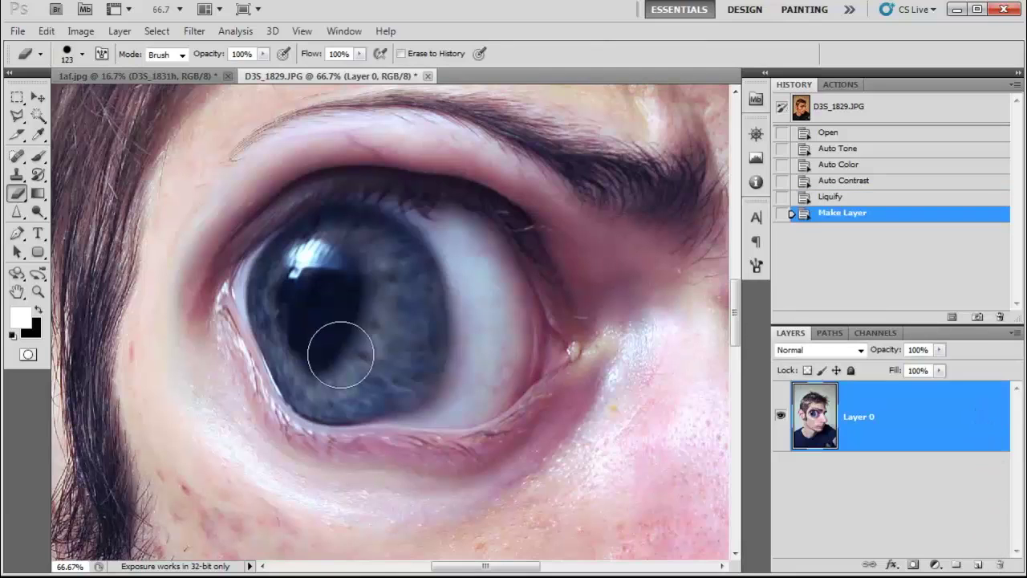
{"action": "mouse_move", "coordinate": [369, 365]}
{"action": "left_mouse_down"}
{"action": "mouse_move", "coordinate": [325, 361]}
{"action": "mouse_move", "coordinate": [270, 274]}
{"action": "mouse_move", "coordinate": [308, 241]}
{"action": "mouse_move", "coordinate": [401, 220]}
{"action": "mouse_move", "coordinate": [481, 250]}
{"action": "mouse_move", "coordinate": [504, 290]}
{"action": "mouse_move", "coordinate": [512, 341]}
{"action": "left_mouse_up"}
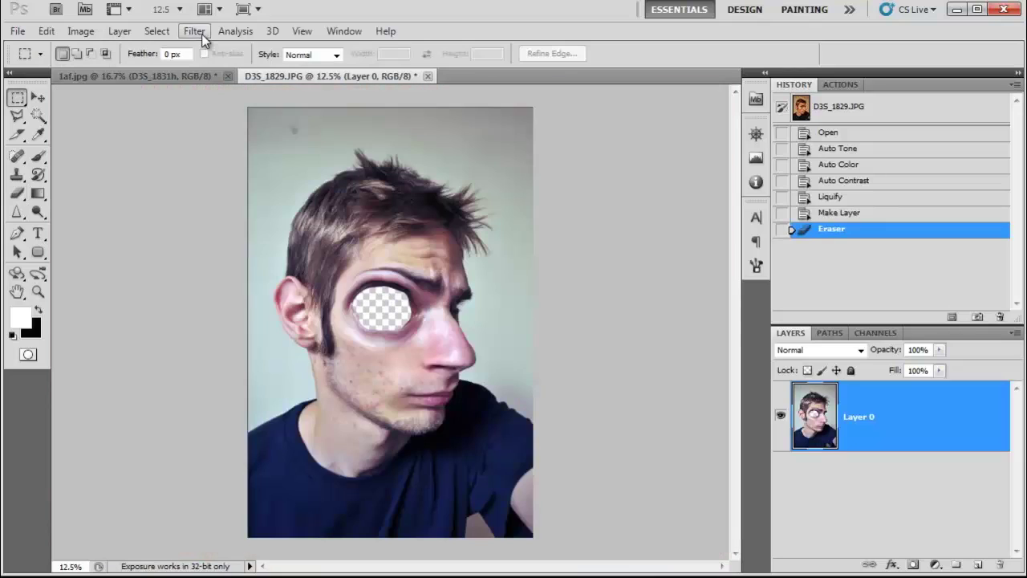
Step: Apply the Droste filter to the portrait with transparentOutside off and radiusInside 5.595
{"action": "left_click", "coordinate": [194, 30]}
{"action": "mouse_move", "coordinate": [264, 417]}
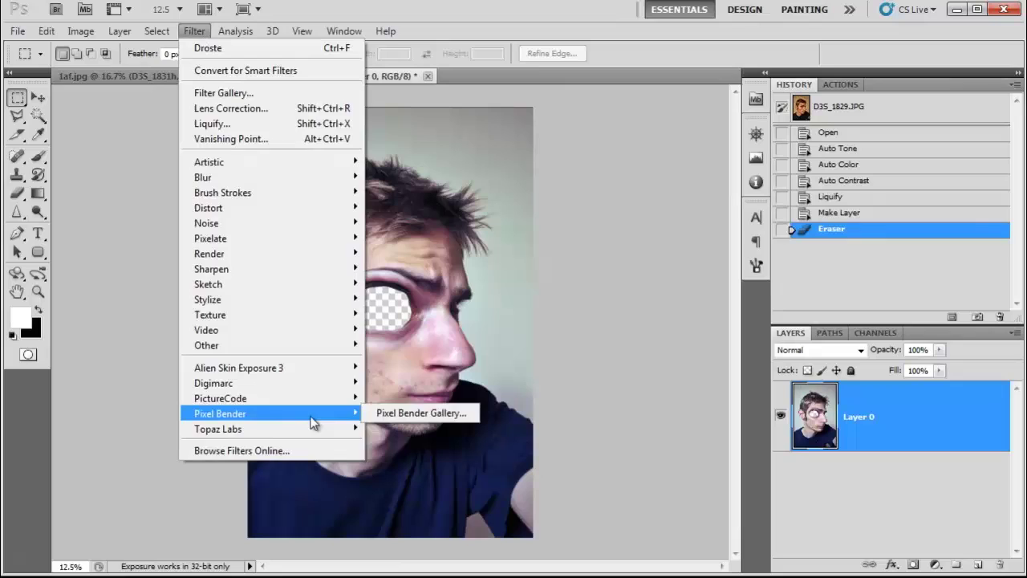
{"action": "left_click", "coordinate": [373, 413]}
{"action": "scroll", "coordinate": [830, 362], "scroll_direction": "down", "scroll_amount": 5}
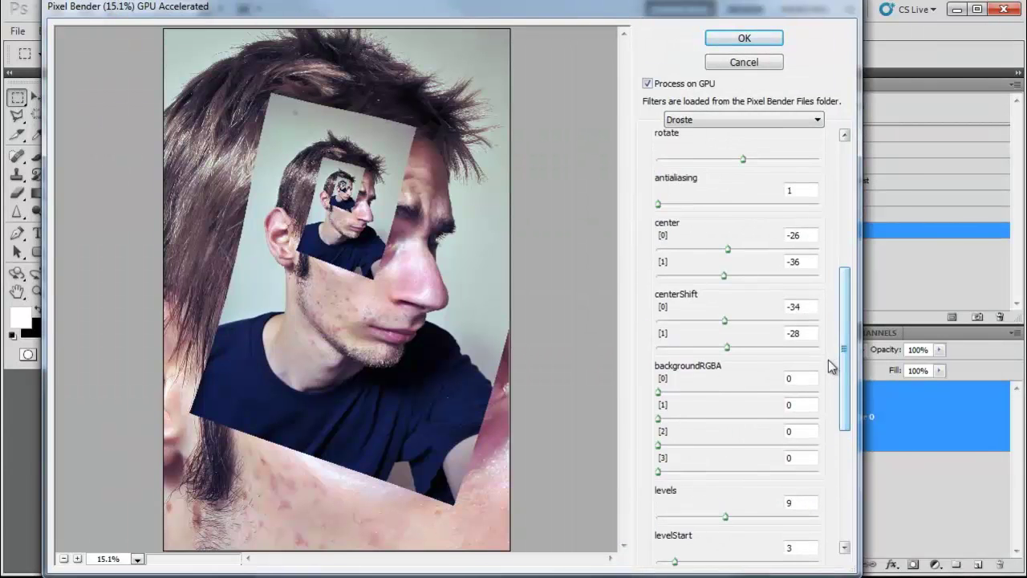
{"action": "scroll", "coordinate": [729, 348], "scroll_direction": "down", "scroll_amount": 4}
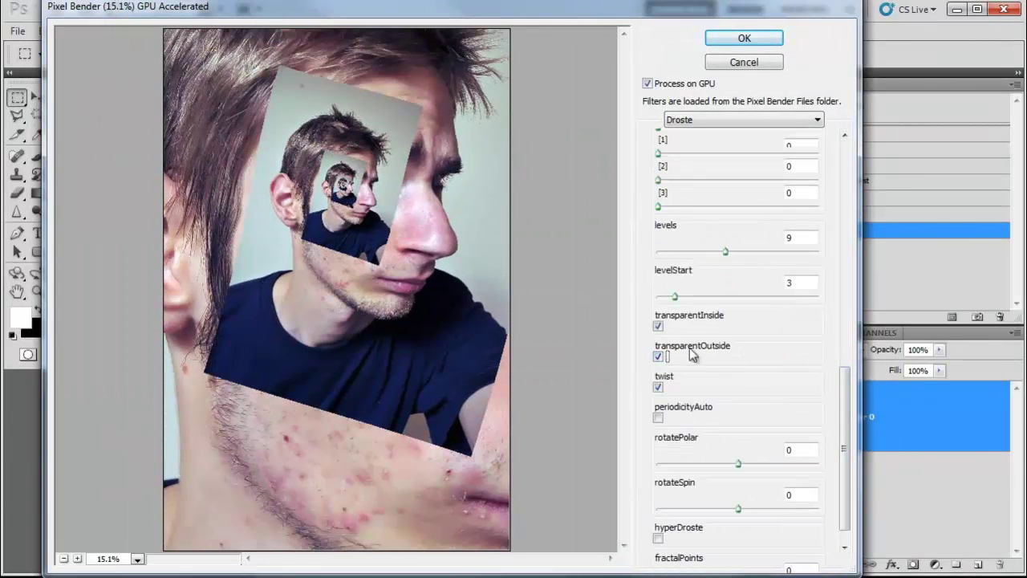
{"action": "left_click", "coordinate": [659, 358]}
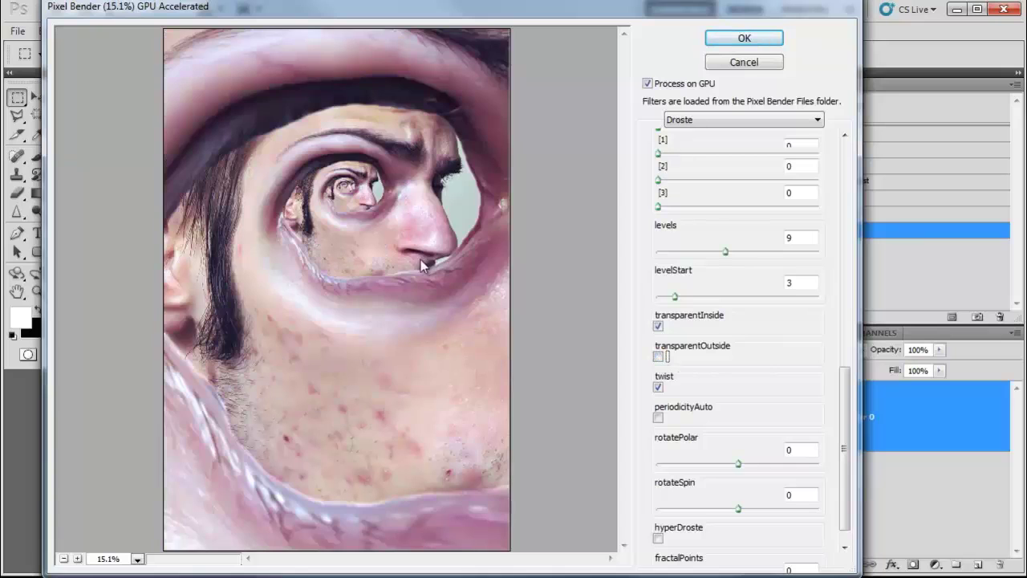
{"action": "scroll", "coordinate": [847, 425], "scroll_direction": "up", "scroll_amount": 9}
{"action": "left_click_drag", "start_coordinate": [695, 236], "coordinate": [666, 239]}
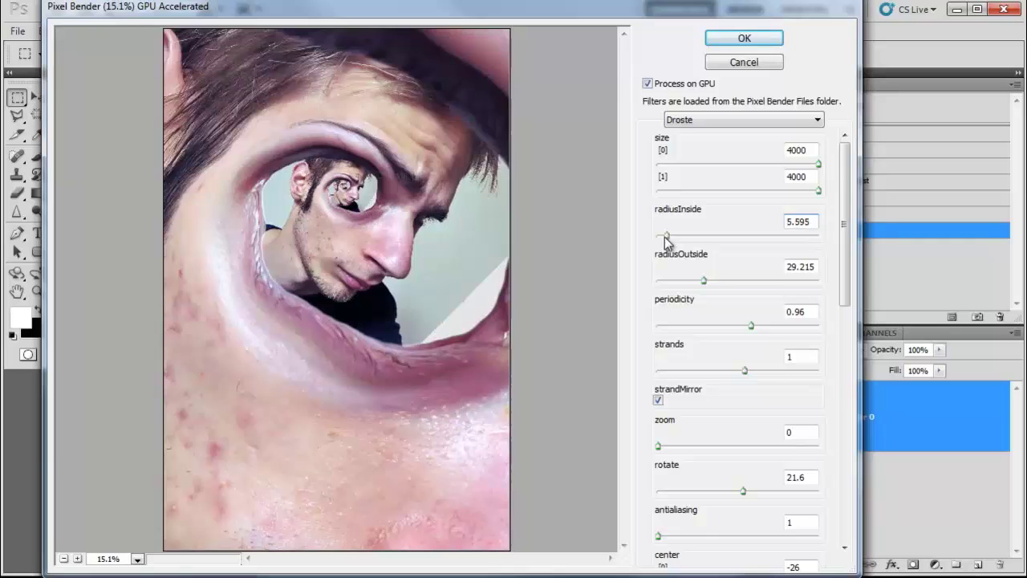
{"action": "left_click", "coordinate": [725, 40]}
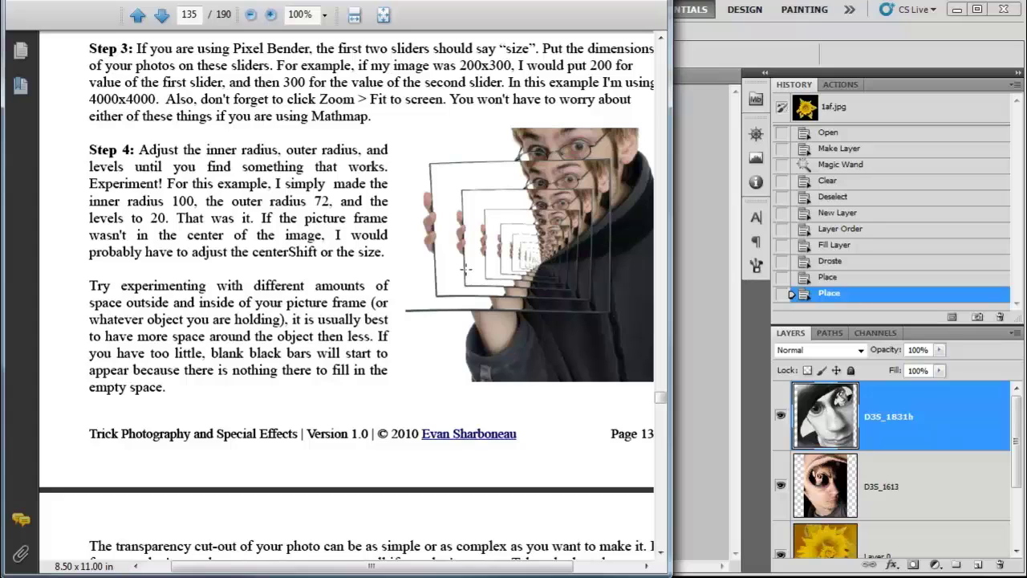
Step: Scroll the PDF down to page 137, the gallery of Droste example photos
{"action": "scroll", "coordinate": [468, 268], "scroll_direction": "down", "scroll_amount": 10}
{"action": "scroll", "coordinate": [471, 275], "scroll_direction": "up", "scroll_amount": 2}
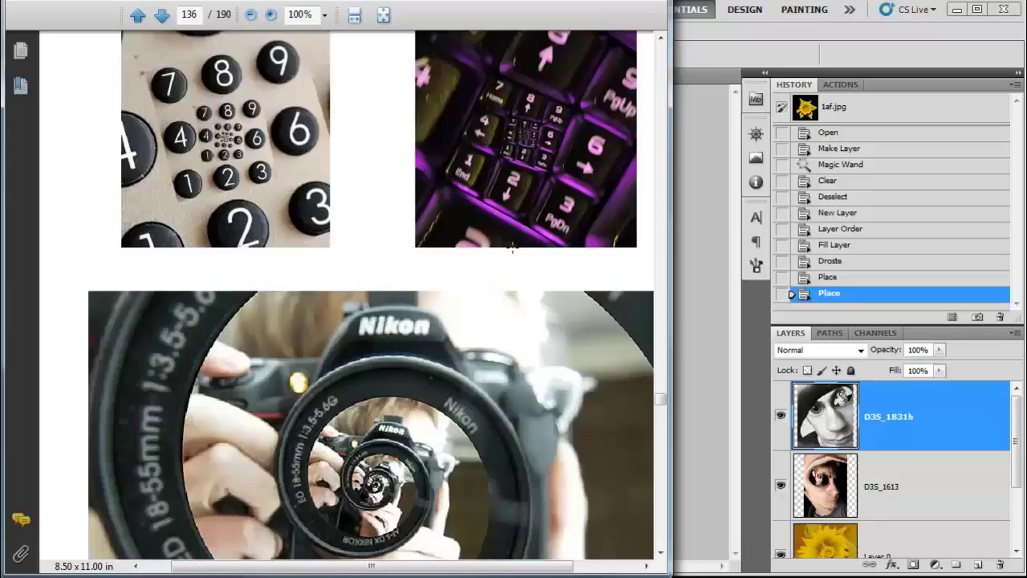
{"action": "scroll", "coordinate": [327, 241], "scroll_direction": "down", "scroll_amount": 5}
{"action": "scroll", "coordinate": [325, 244], "scroll_direction": "down", "scroll_amount": 6}
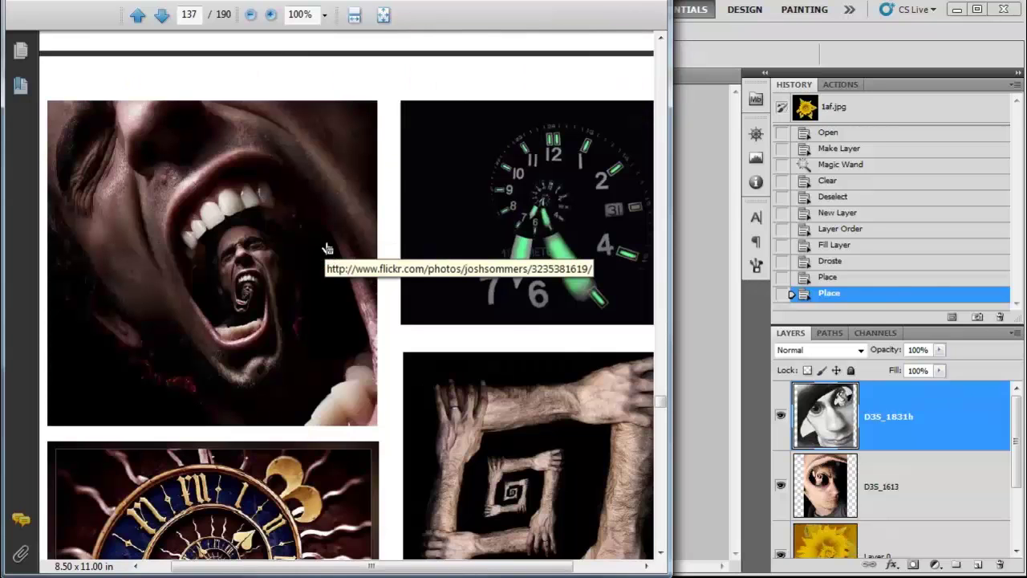
{"action": "scroll", "coordinate": [505, 197], "scroll_direction": "down", "scroll_amount": 3}
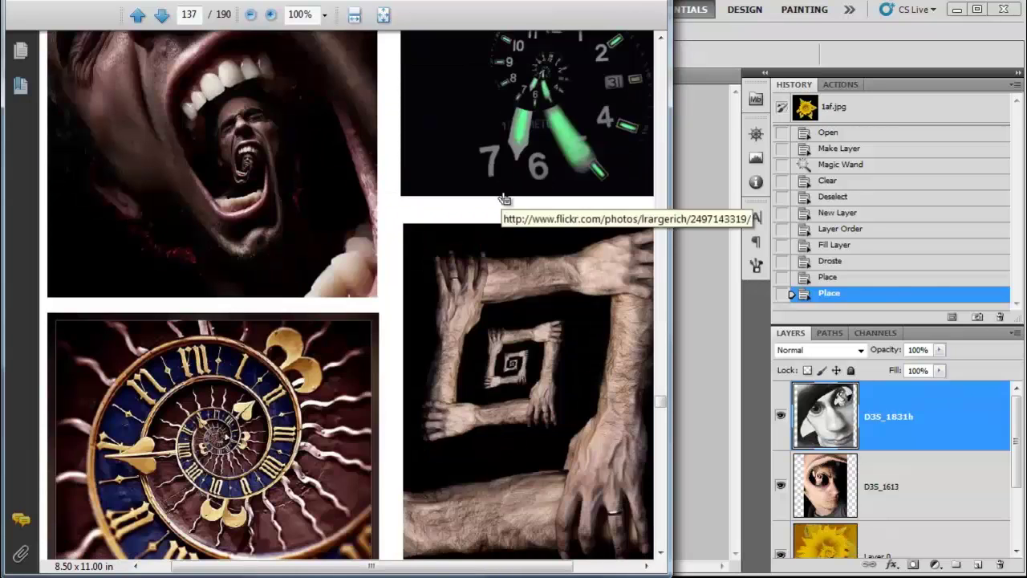
{"action": "scroll", "coordinate": [499, 198], "scroll_direction": "down", "scroll_amount": 3}
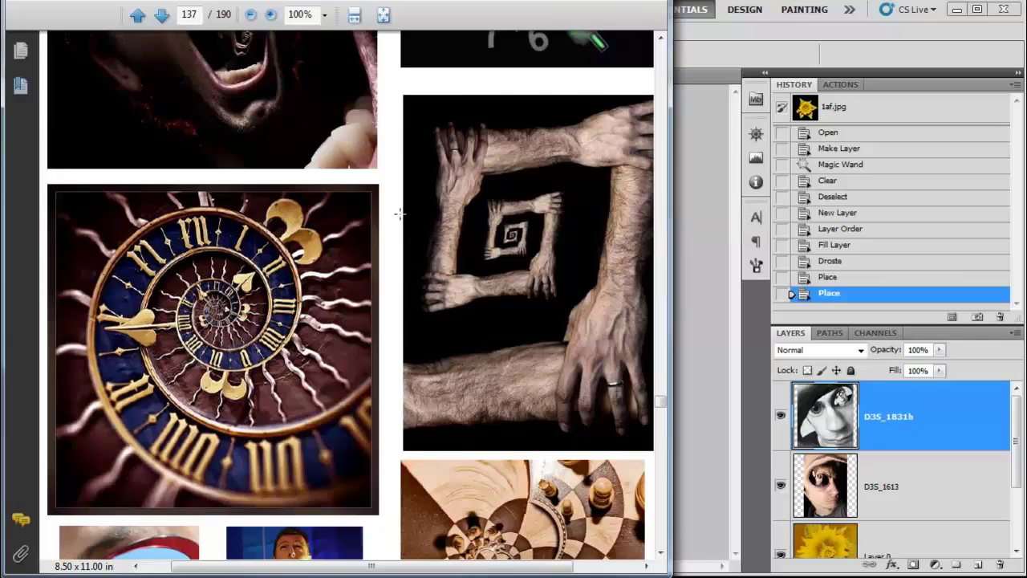
{"action": "scroll", "coordinate": [393, 221], "scroll_direction": "down", "scroll_amount": 3}
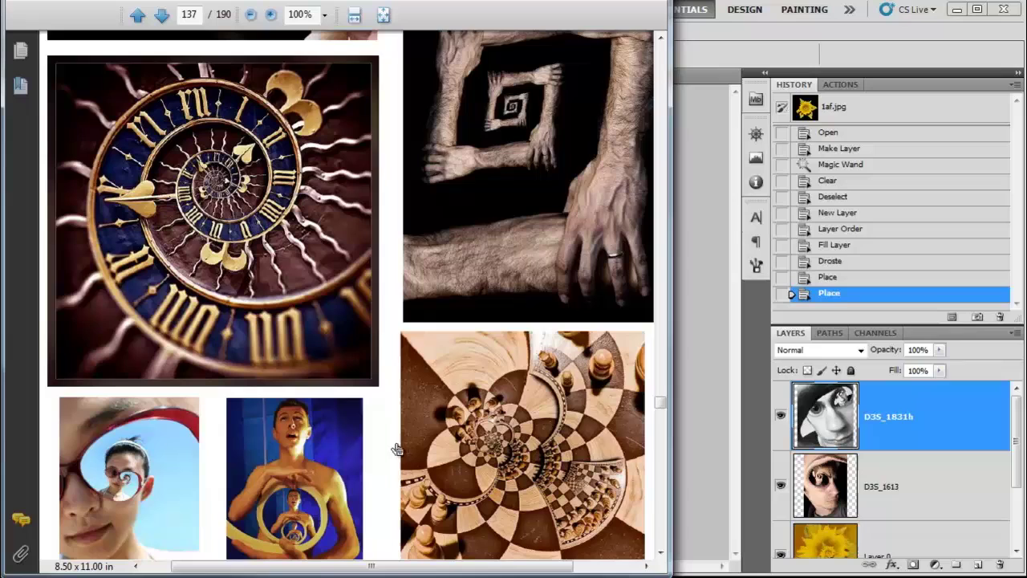
{"action": "scroll", "coordinate": [407, 325], "scroll_direction": "down", "scroll_amount": 3}
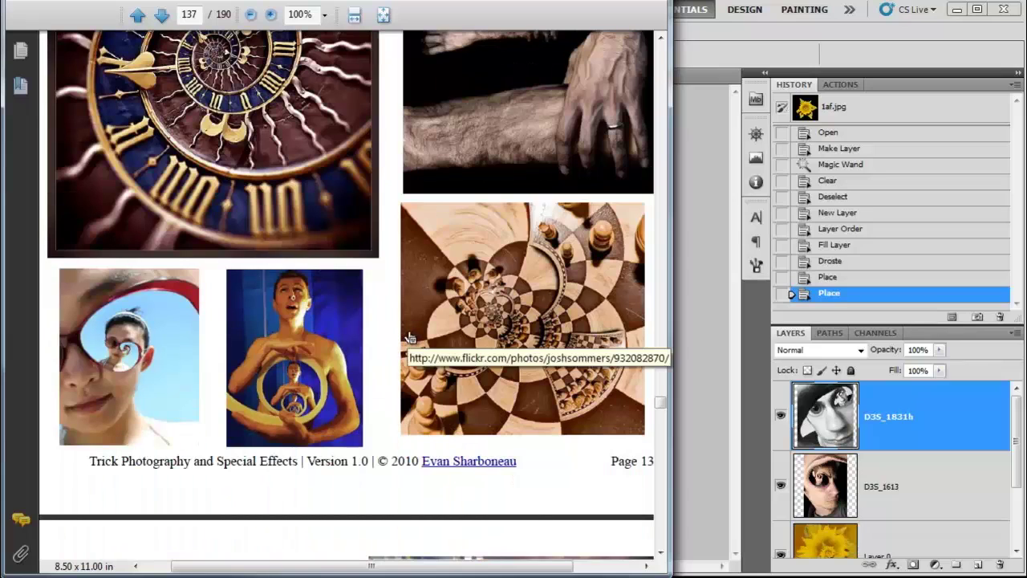
Step: View the sunglasses example's source photo on Flickr in Firefox
{"action": "left_click", "coordinate": [94, 324]}
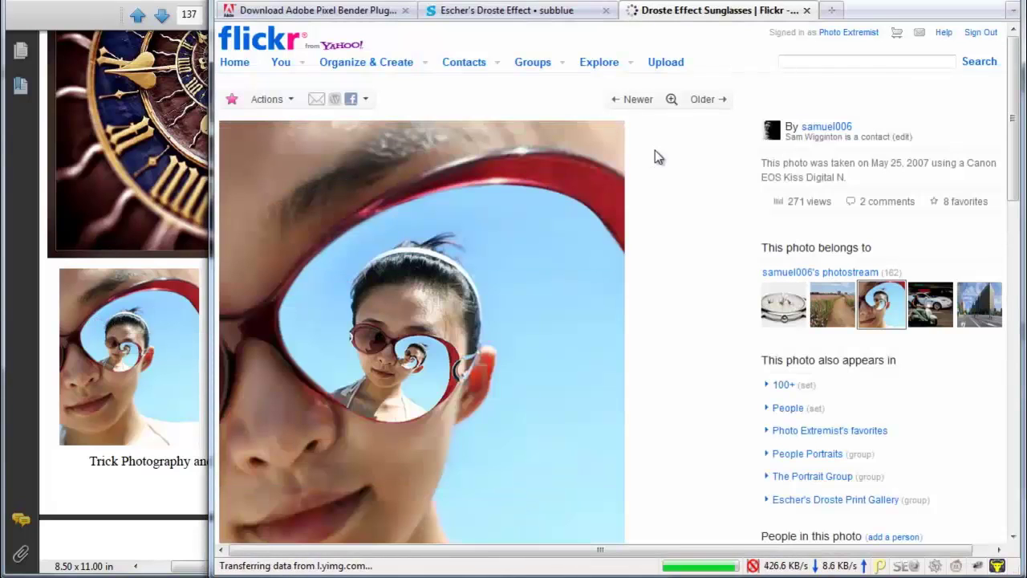
{"action": "scroll", "coordinate": [655, 157], "scroll_direction": "down", "scroll_amount": 3}
{"action": "scroll", "coordinate": [652, 157], "scroll_direction": "down", "scroll_amount": 3}
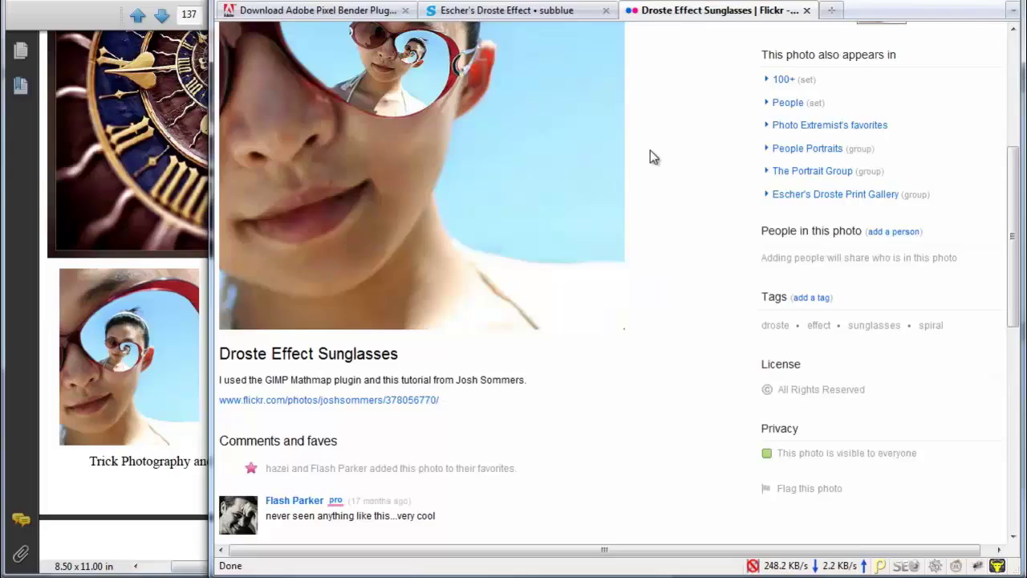
{"action": "scroll", "coordinate": [651, 157], "scroll_direction": "up", "scroll_amount": 3}
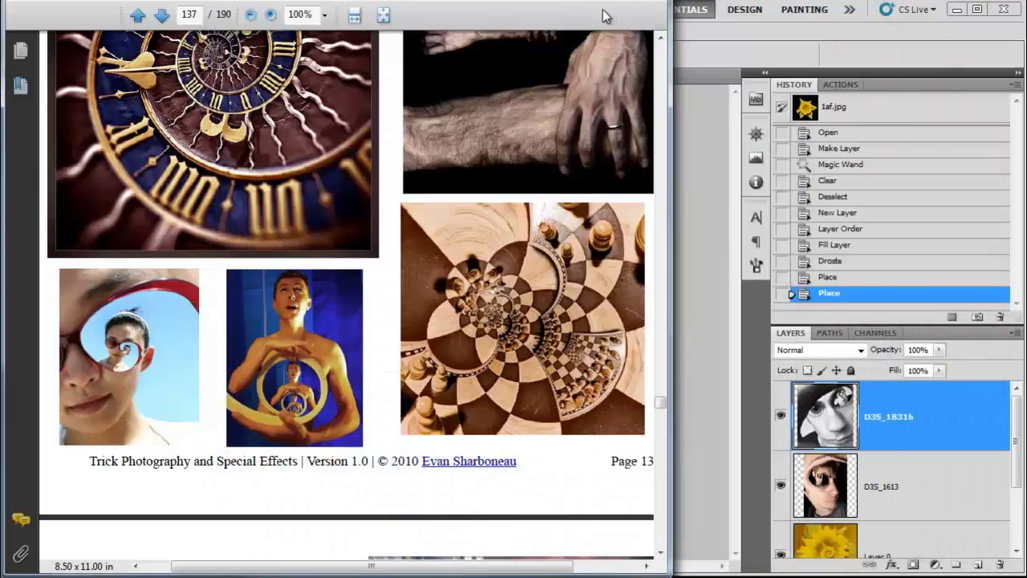
{"action": "scroll", "coordinate": [398, 114], "scroll_direction": "down", "scroll_amount": 3}
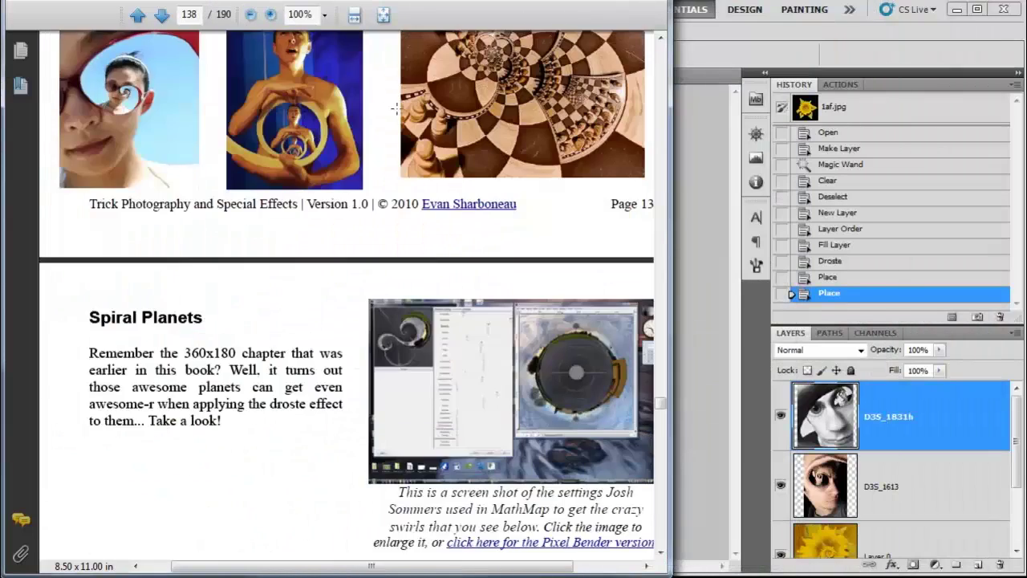
{"action": "scroll", "coordinate": [396, 108], "scroll_direction": "up", "scroll_amount": 3}
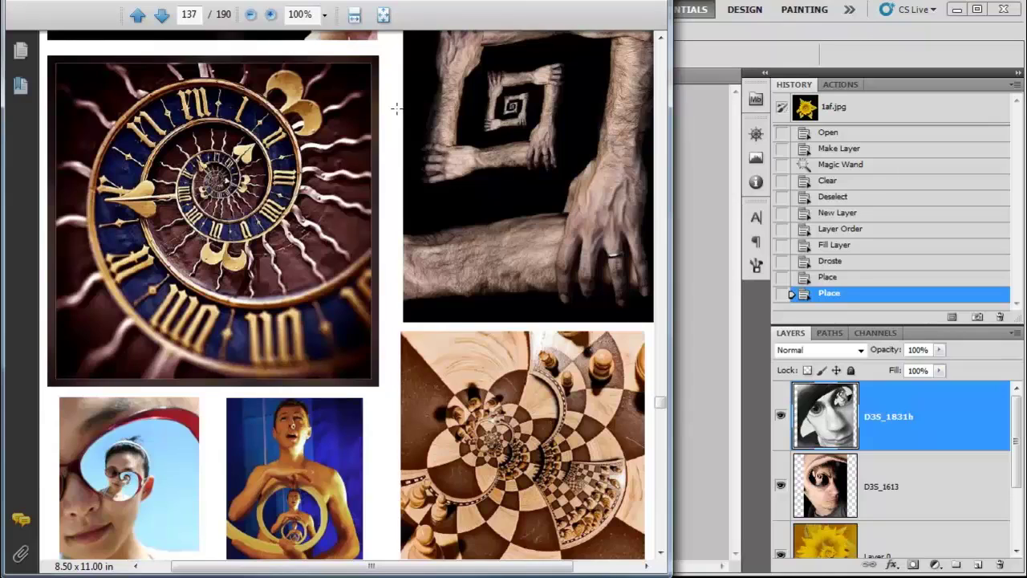